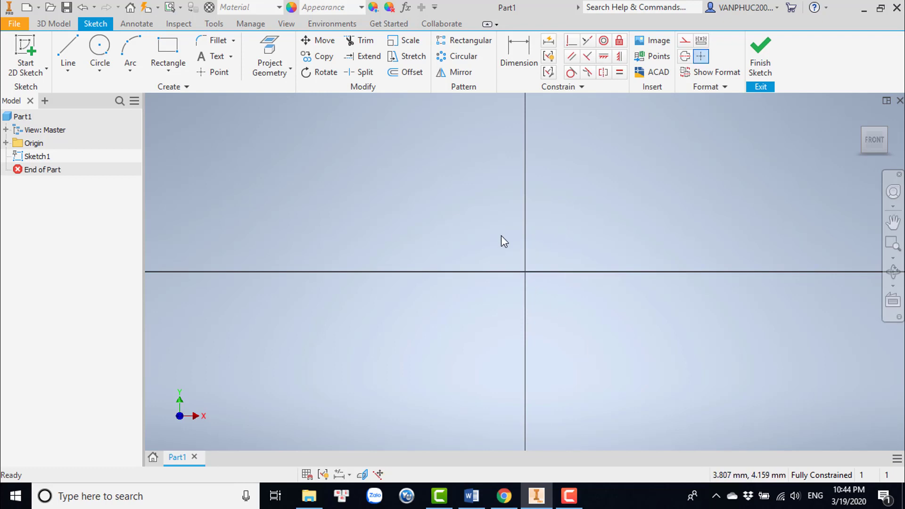
Step: Project the origin's Center Point into the active sketch
{"action": "left_click", "coordinate": [6, 143]}
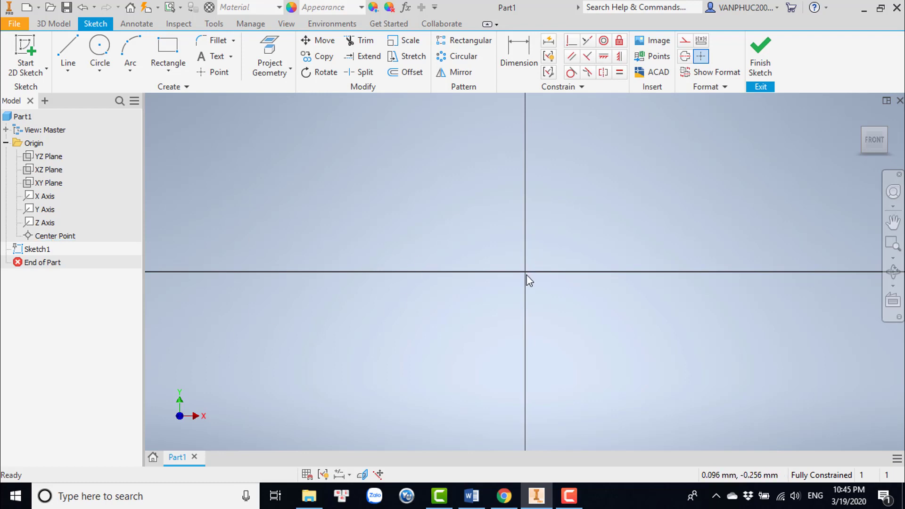
{"action": "left_click", "coordinate": [276, 49]}
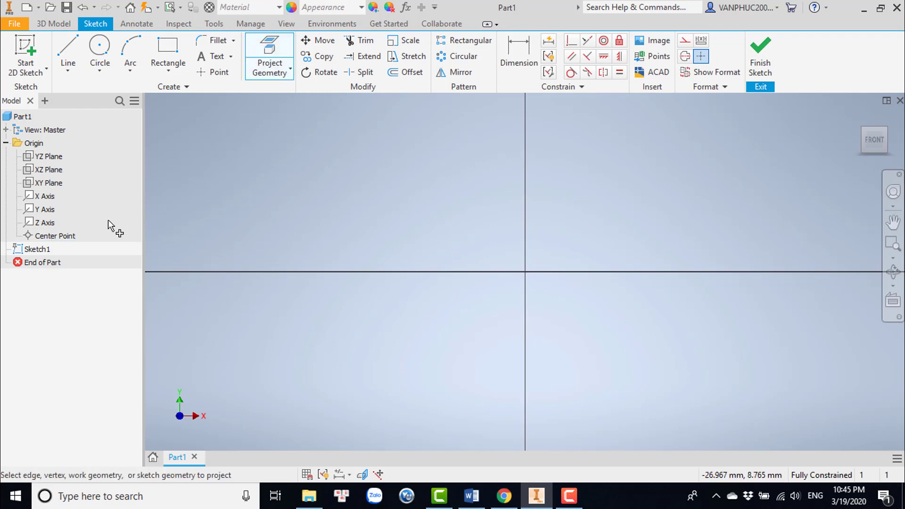
{"action": "left_click", "coordinate": [56, 237]}
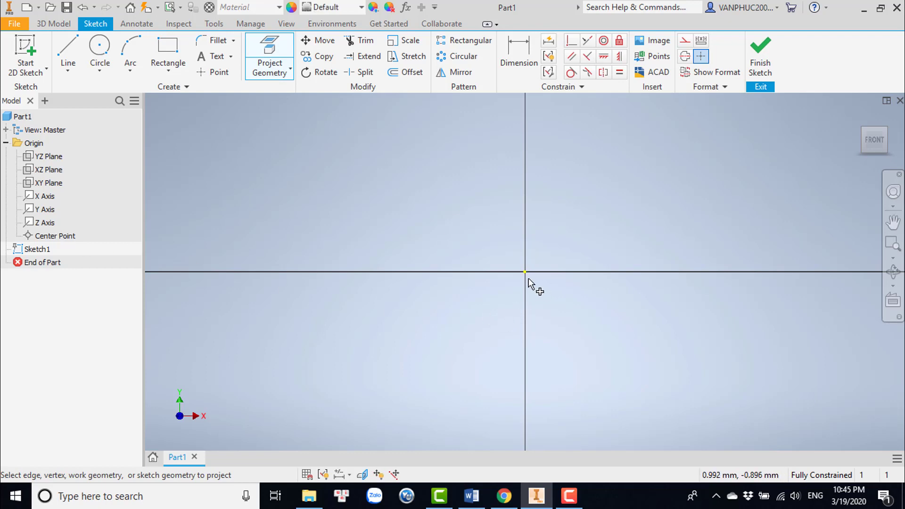
{"action": "key", "text": "Escape"}
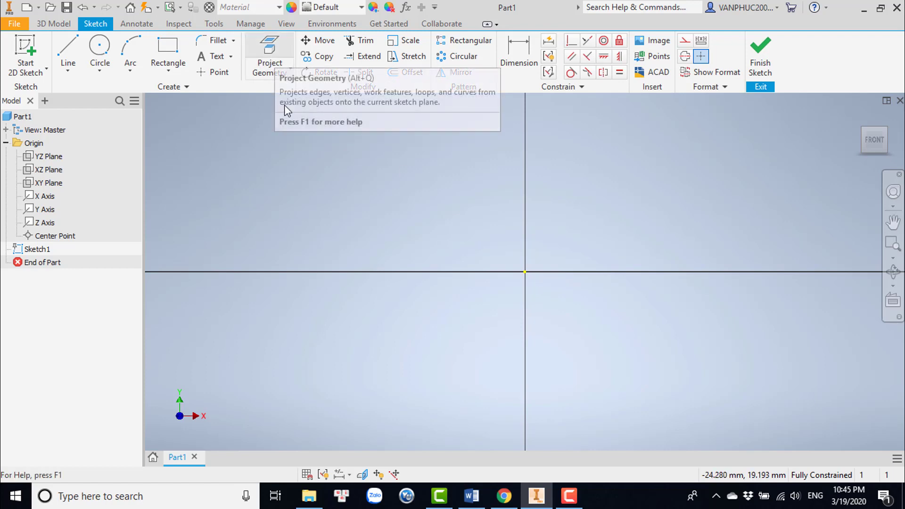
Step: Draw a two-point rectangle with one corner on the origin, extending toward positive X and Y
{"action": "left_click", "coordinate": [161, 48]}
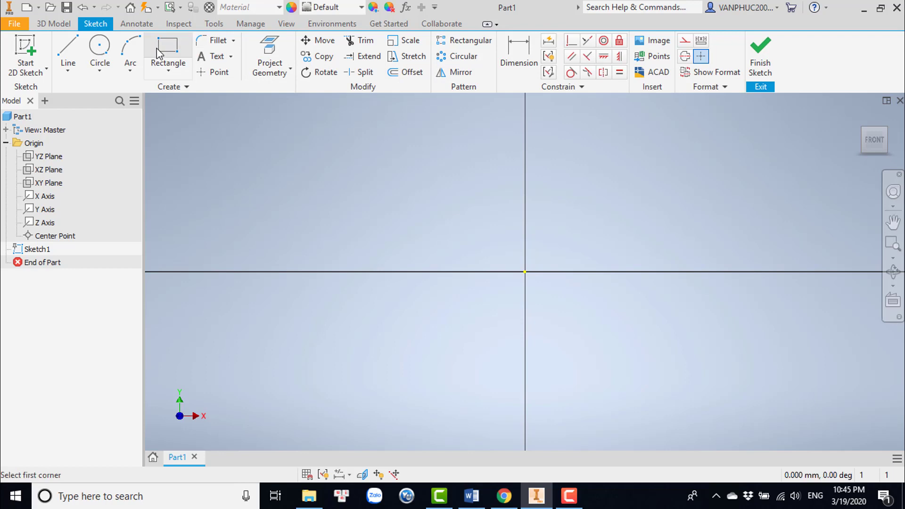
{"action": "left_click", "coordinate": [524, 271]}
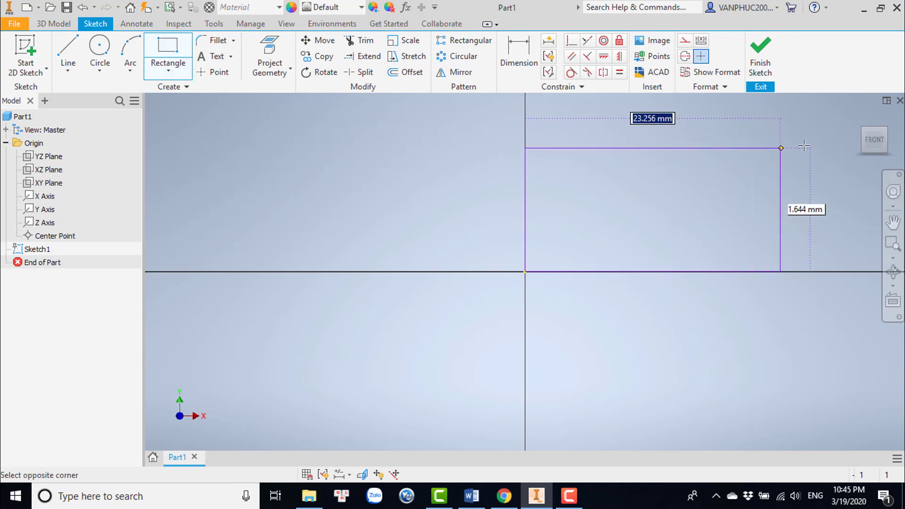
{"action": "left_click", "coordinate": [831, 177]}
{"action": "scroll", "coordinate": [529, 163], "scroll_direction": "down", "scroll_amount": 1}
{"action": "middle_click_drag", "start_coordinate": [530, 163], "coordinate": [393, 247]}
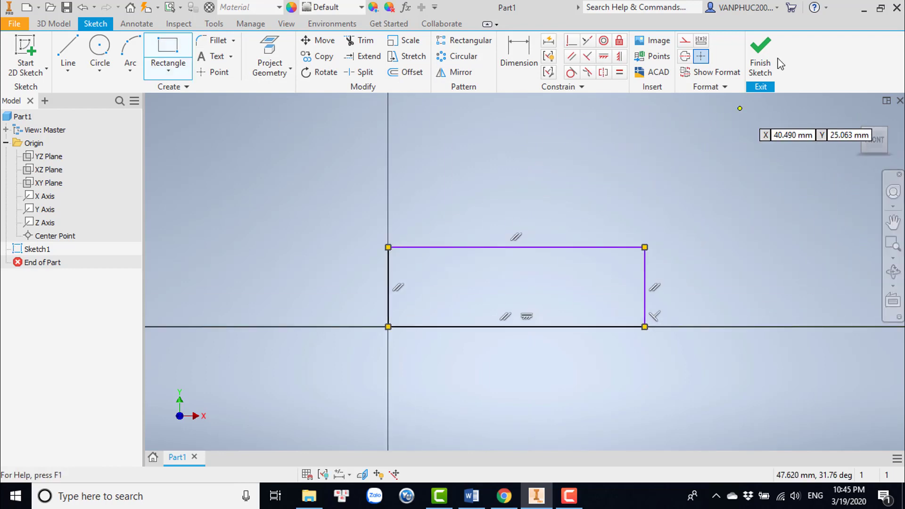
Step: Finish the sketch and extrude the rectangle 10 mm into a solid block
{"action": "left_click", "coordinate": [759, 54]}
{"action": "key", "text": "e"}
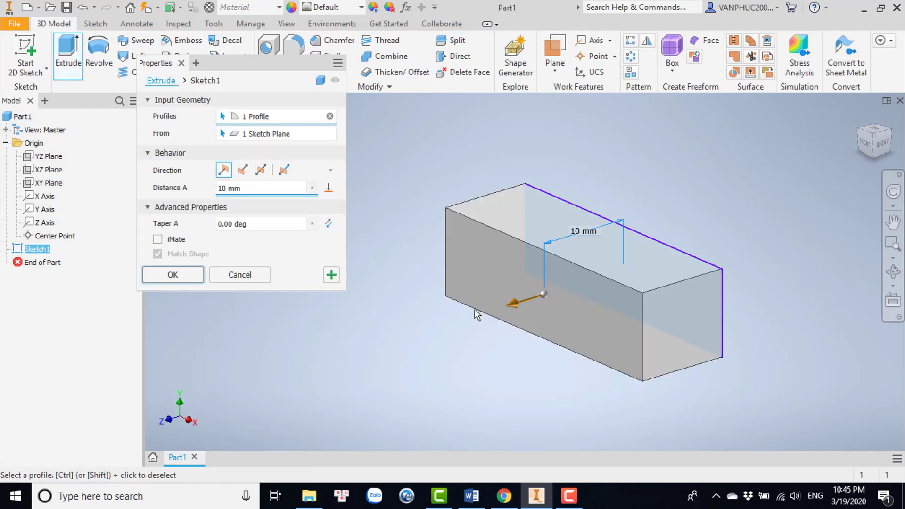
{"action": "left_click", "coordinate": [191, 277]}
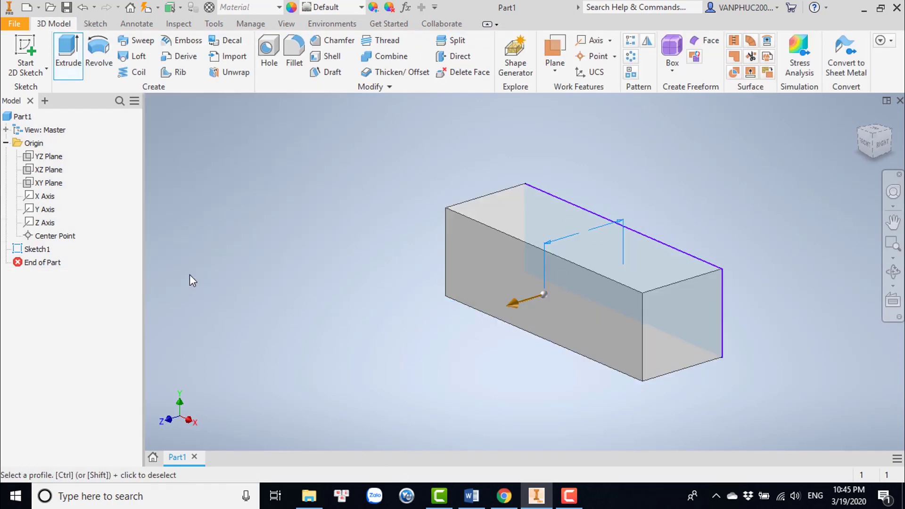
Step: Start a sketch on the block's top face and draw a circle about 4 mm in diameter near its short edge at the origin
{"action": "left_click", "coordinate": [18, 50]}
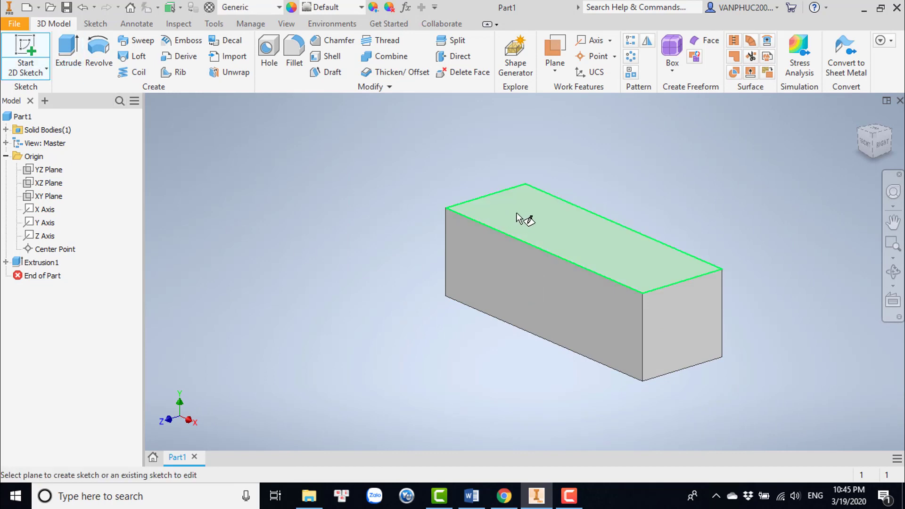
{"action": "left_click", "coordinate": [521, 218]}
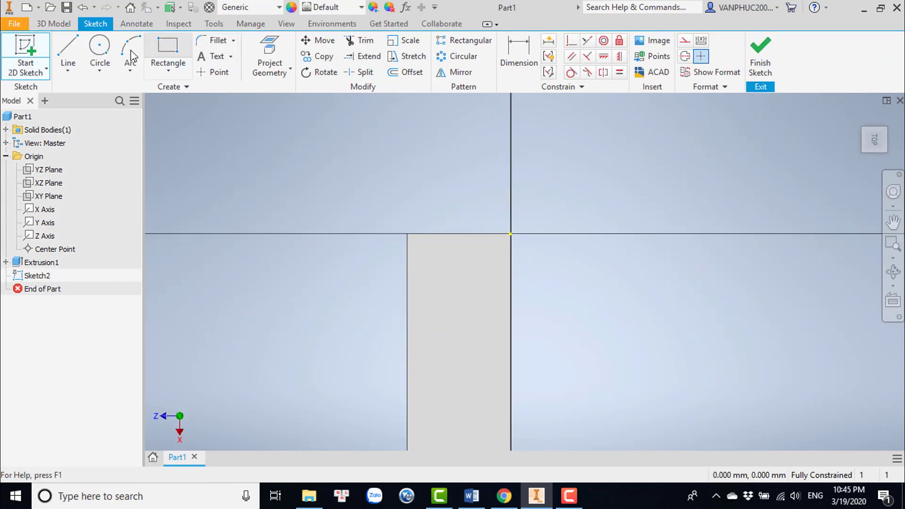
{"action": "left_click", "coordinate": [99, 48]}
{"action": "scroll", "coordinate": [449, 255], "scroll_direction": "up", "scroll_amount": 3}
{"action": "left_click", "coordinate": [453, 278]}
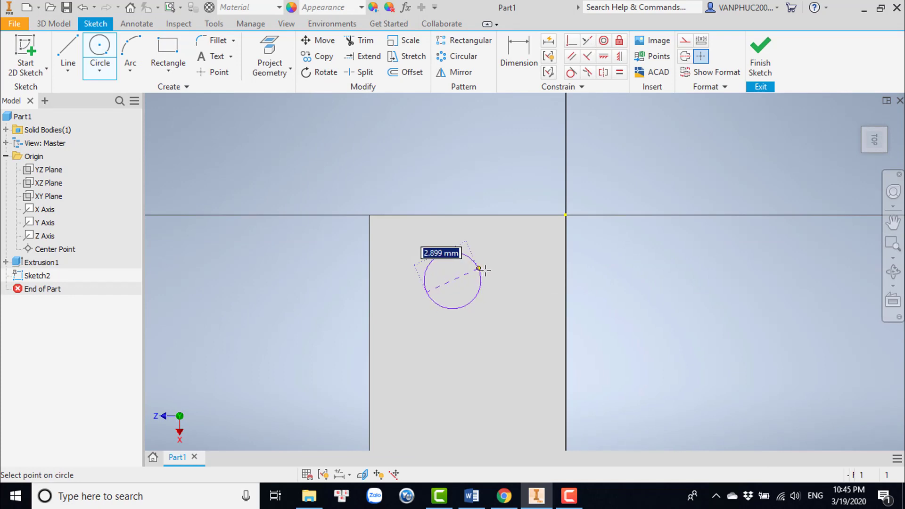
{"action": "left_click", "coordinate": [490, 271]}
{"action": "middle_click_drag", "start_coordinate": [529, 280], "coordinate": [561, 267]}
{"action": "key", "text": "Escape"}
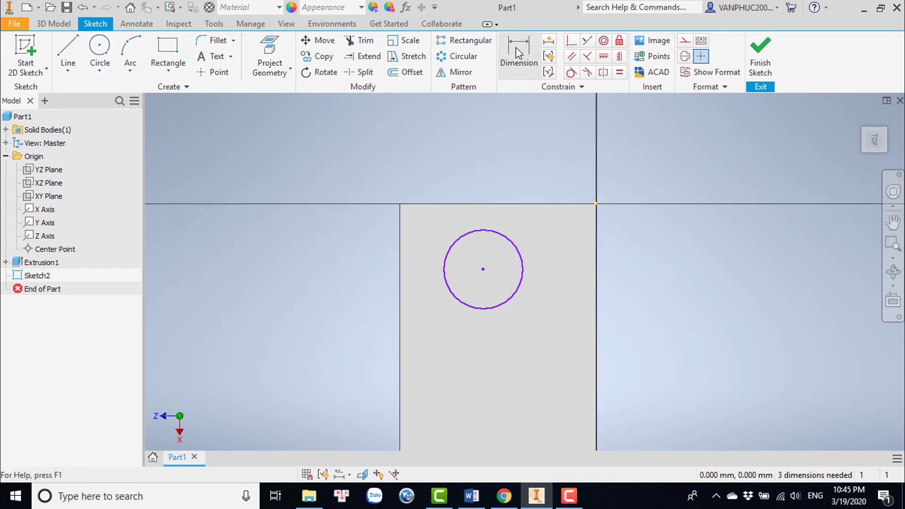
{"action": "left_click", "coordinate": [488, 234]}
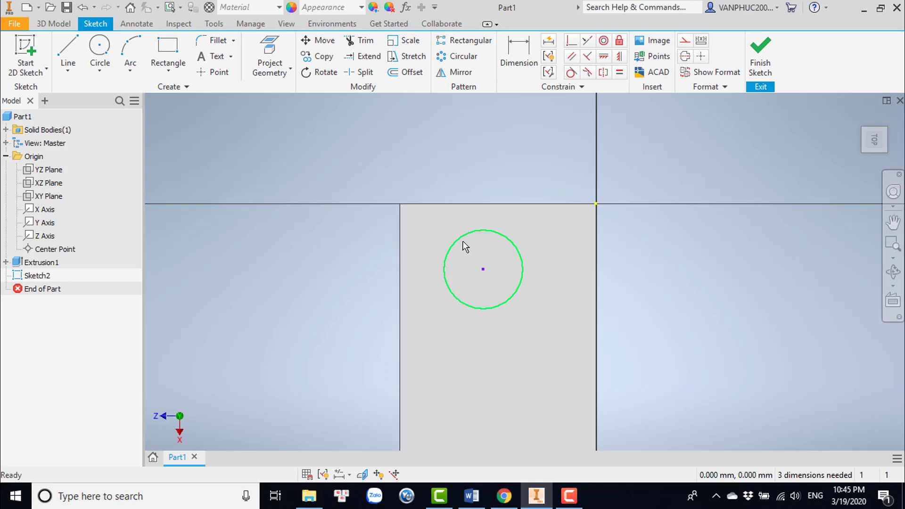
{"action": "left_click", "coordinate": [438, 180]}
{"action": "left_click", "coordinate": [518, 54]}
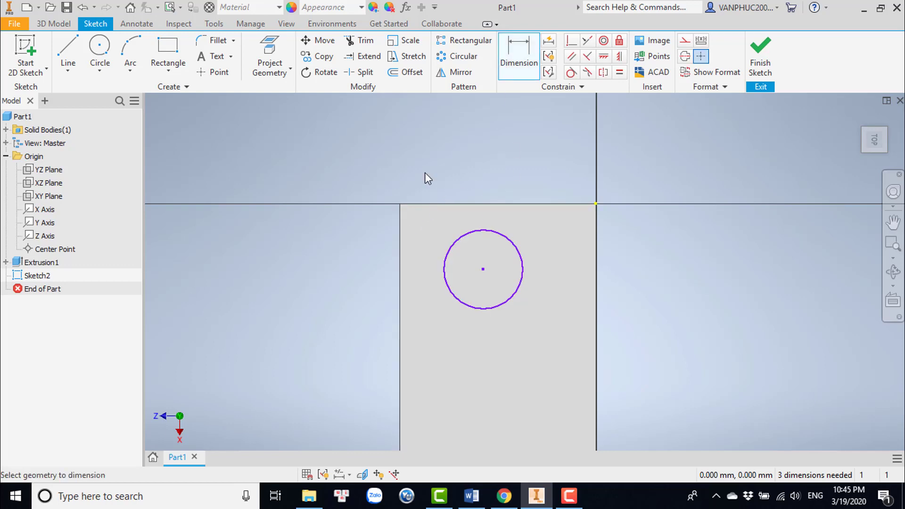
{"action": "key", "text": "Escape"}
Step: Project the top face's short edge at the origin and its front long edge into the sketch
{"action": "left_click", "coordinate": [274, 59]}
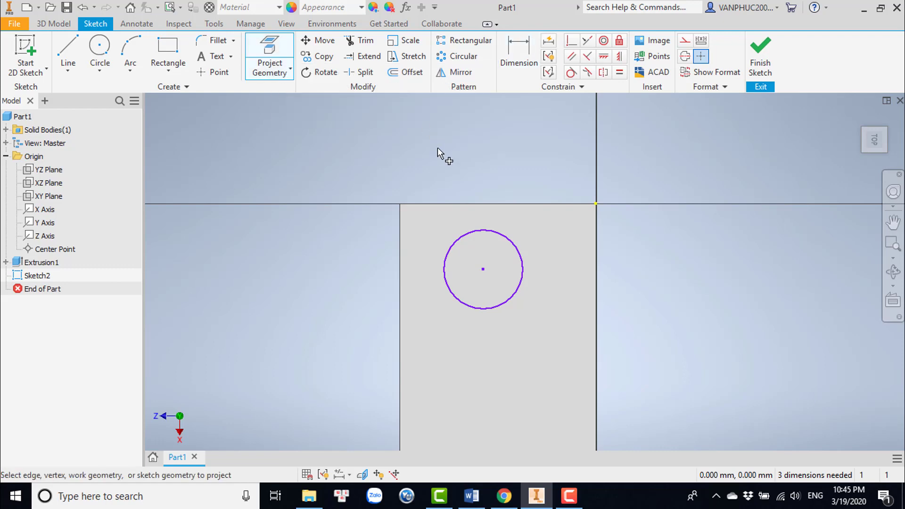
{"action": "left_click", "coordinate": [442, 204]}
{"action": "left_click", "coordinate": [402, 228]}
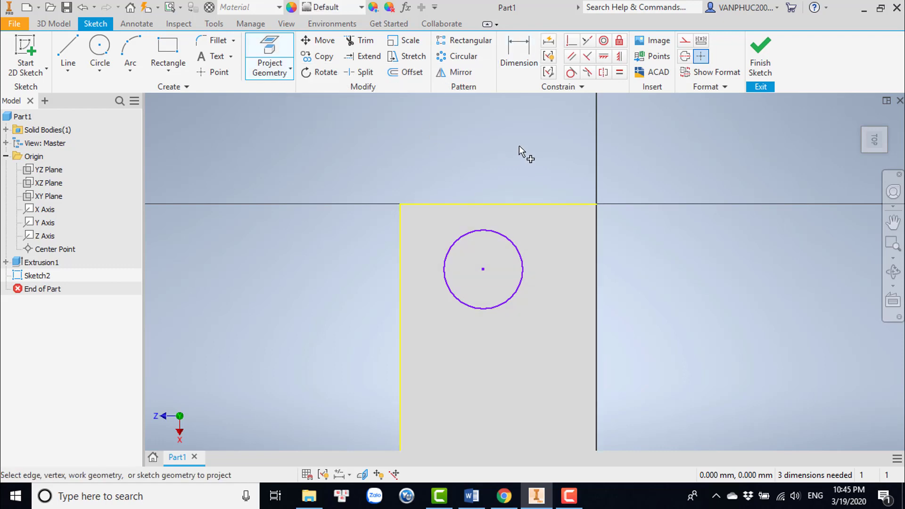
Step: Dimension the circle's center 3 mm from the projected short edge
{"action": "left_click", "coordinate": [513, 51]}
{"action": "left_click", "coordinate": [486, 230]}
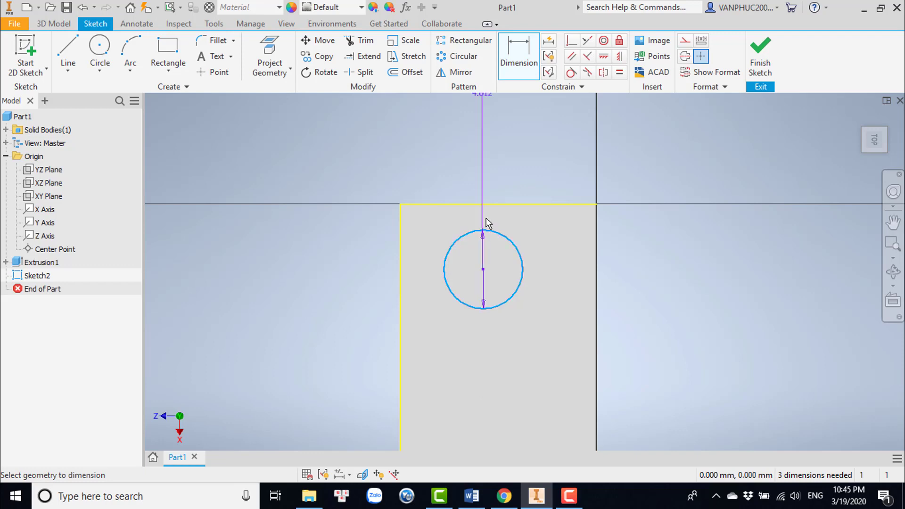
{"action": "left_click", "coordinate": [499, 204]}
{"action": "left_click", "coordinate": [328, 238]}
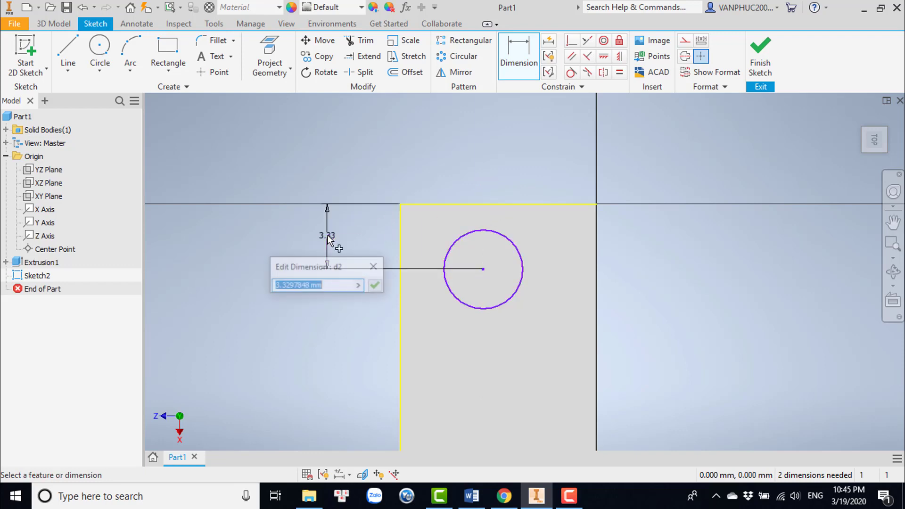
{"action": "type", "text": "3"}
{"action": "key", "text": "Return"}
Step: Dimension the circle's center 4 mm from the projected long edge
{"action": "left_click", "coordinate": [450, 241]}
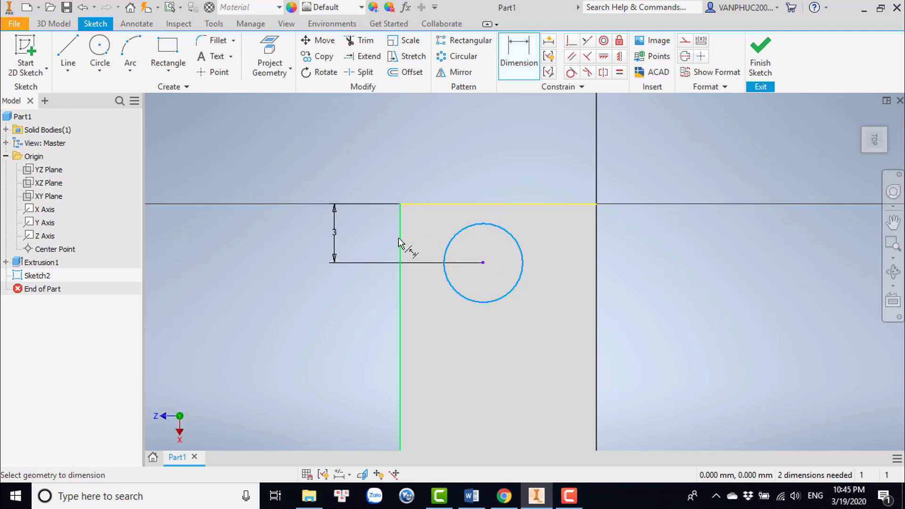
{"action": "left_click", "coordinate": [403, 241]}
{"action": "left_click", "coordinate": [430, 184]}
{"action": "type", "text": "4"}
{"action": "key", "text": "Return"}
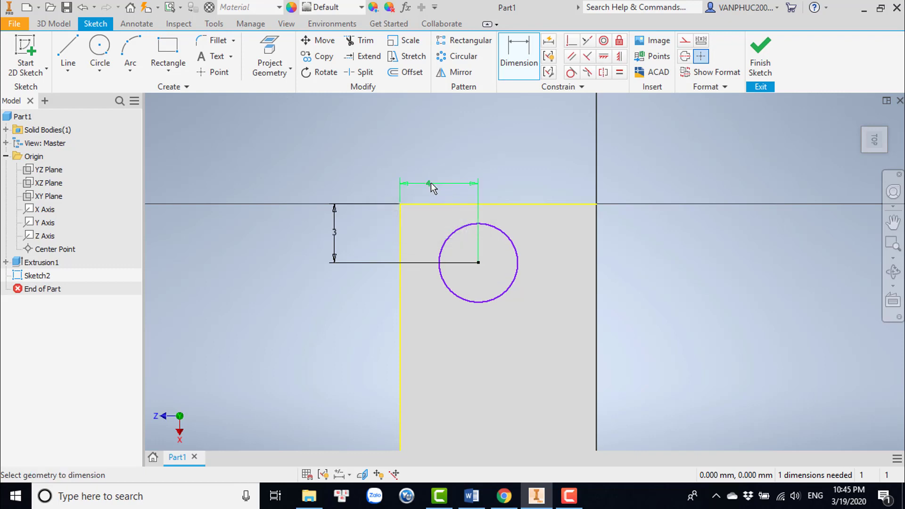
Step: Dimension the circle's diameter and set it to 4 mm
{"action": "left_click", "coordinate": [522, 244]}
{"action": "left_click", "coordinate": [491, 259]}
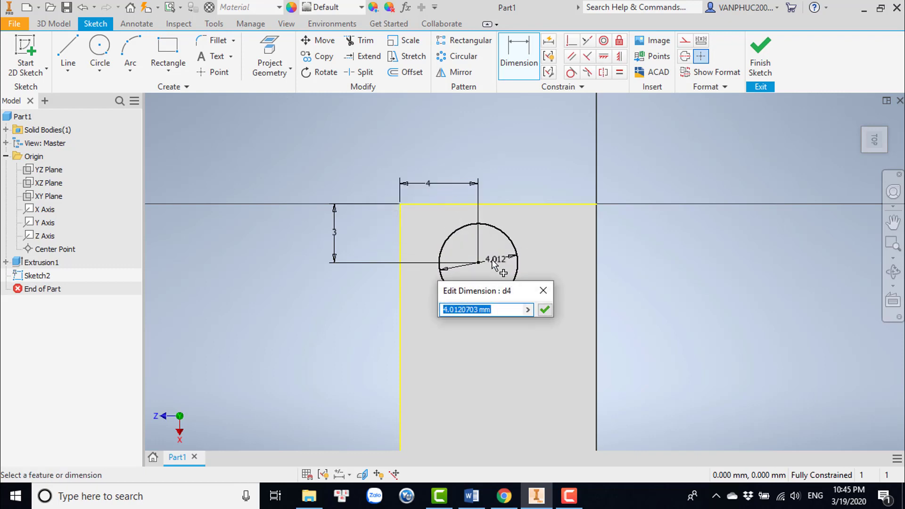
{"action": "type", "text": "4"}
{"action": "key", "text": "Return"}
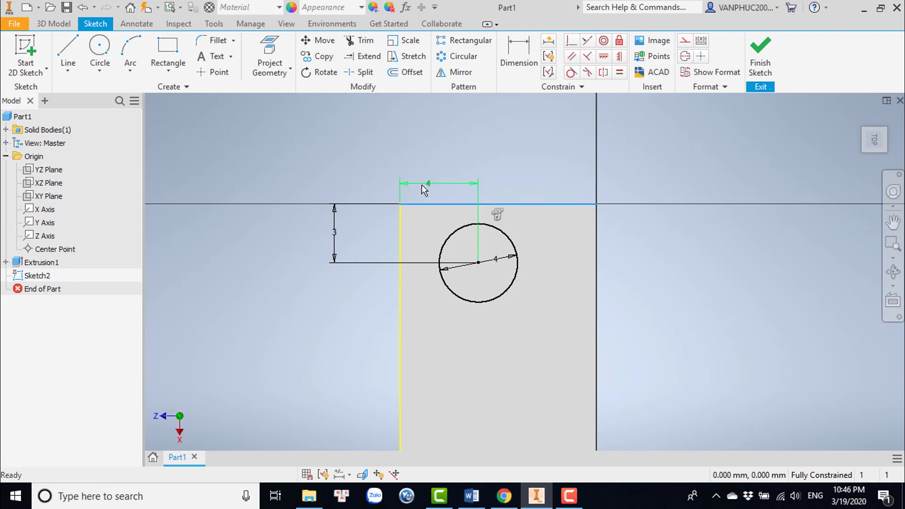
{"action": "key", "text": "Escape"}
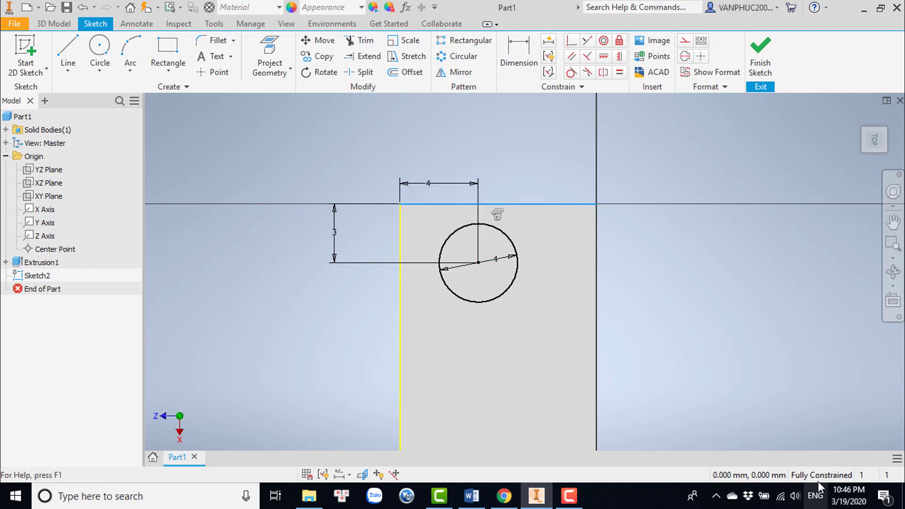
Step: Finish the sketch and extrude the circle 10 mm upward from the block's top face, joined to the block
{"action": "left_click", "coordinate": [760, 59]}
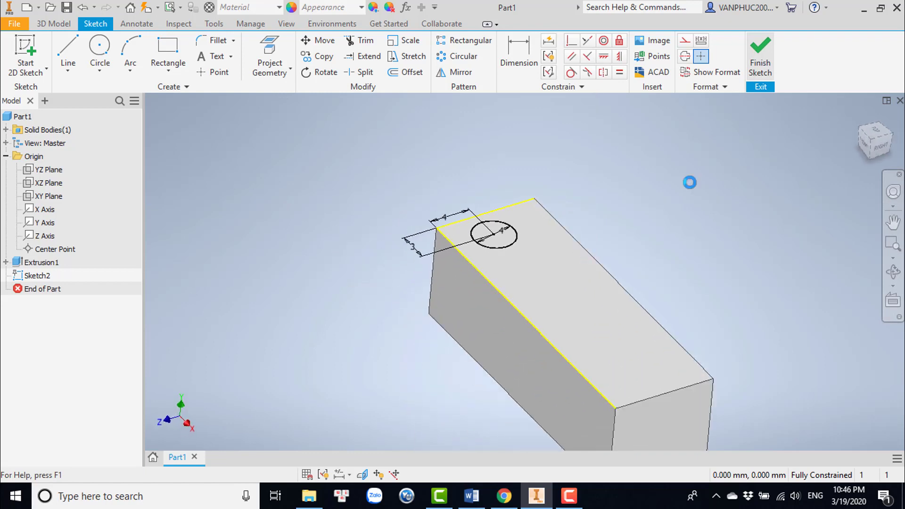
{"action": "scroll", "coordinate": [494, 191], "scroll_direction": "up", "scroll_amount": 3}
{"action": "middle_click_drag", "start_coordinate": [472, 204], "coordinate": [428, 275]}
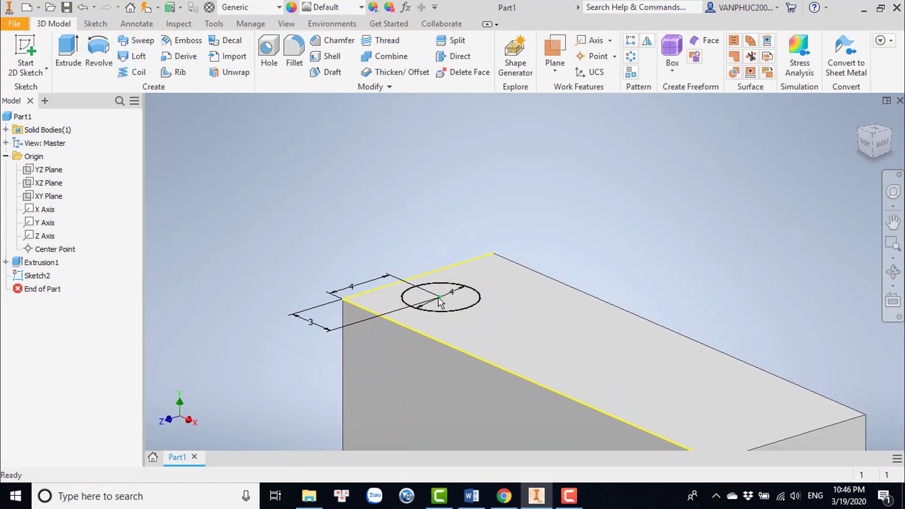
{"action": "scroll", "coordinate": [431, 297], "scroll_direction": "up", "scroll_amount": 3}
{"action": "left_click", "coordinate": [67, 52]}
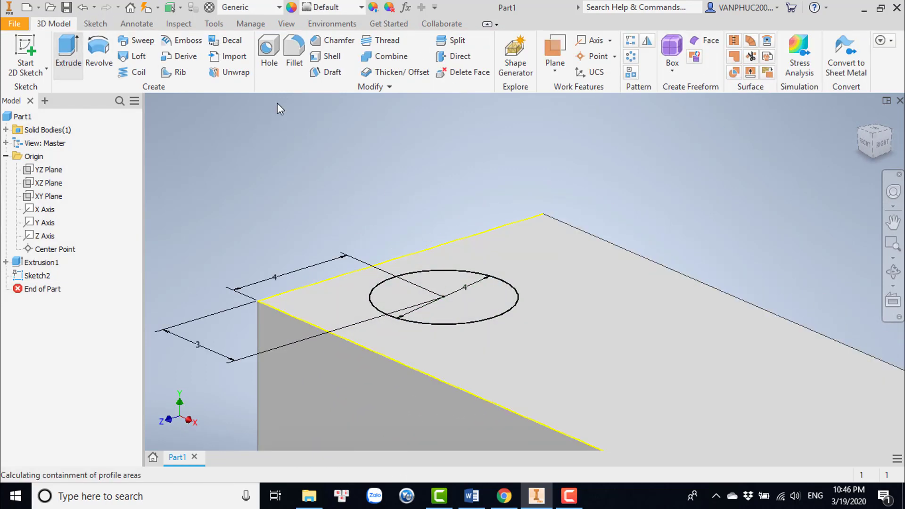
{"action": "scroll", "coordinate": [456, 230], "scroll_direction": "down", "scroll_amount": 3}
{"action": "middle_click_drag", "start_coordinate": [536, 269], "coordinate": [595, 305]}
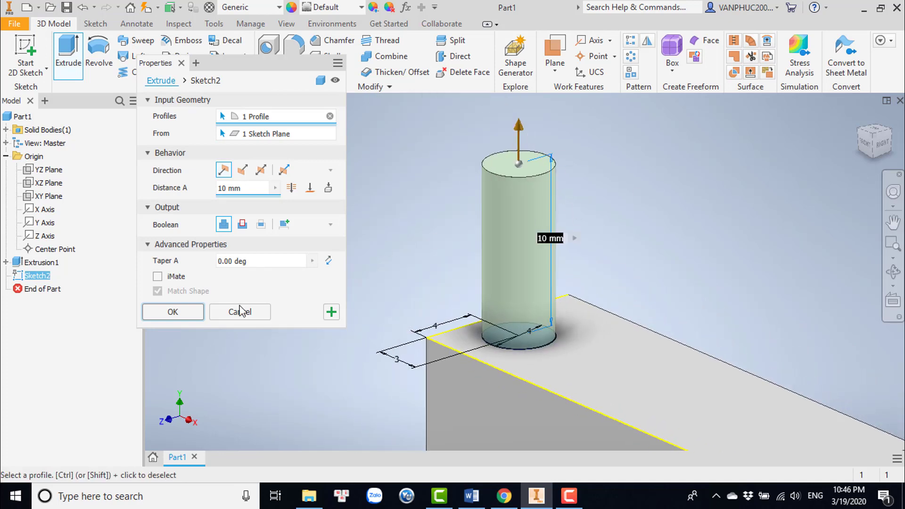
{"action": "left_click", "coordinate": [172, 311]}
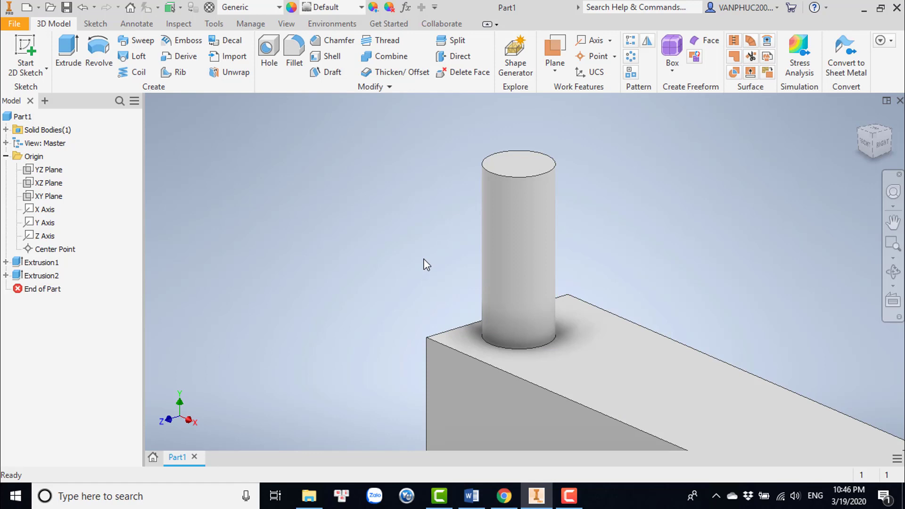
Step: Roll the End of Part marker back above Extrusion1 and start a new sketch on the XY plane
{"action": "left_click_drag", "start_coordinate": [39, 286], "coordinate": [38, 257]}
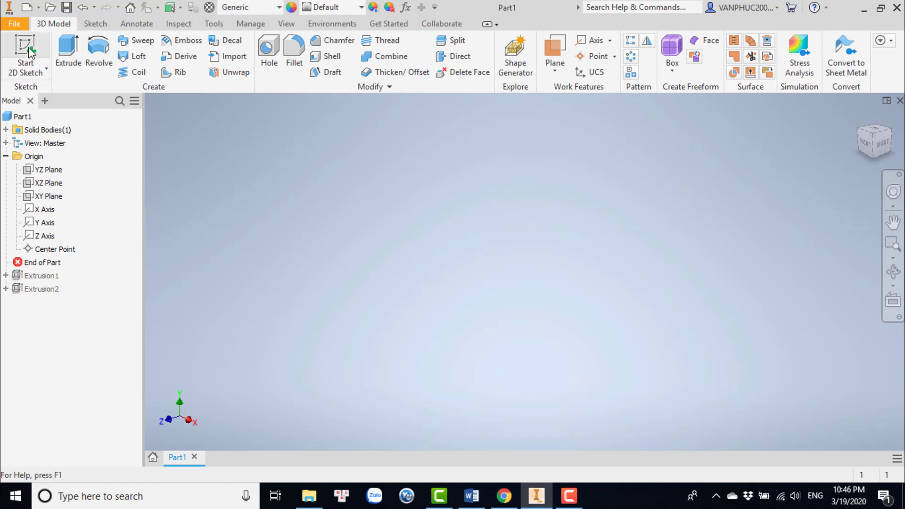
{"action": "left_click", "coordinate": [26, 47]}
{"action": "left_click", "coordinate": [464, 162]}
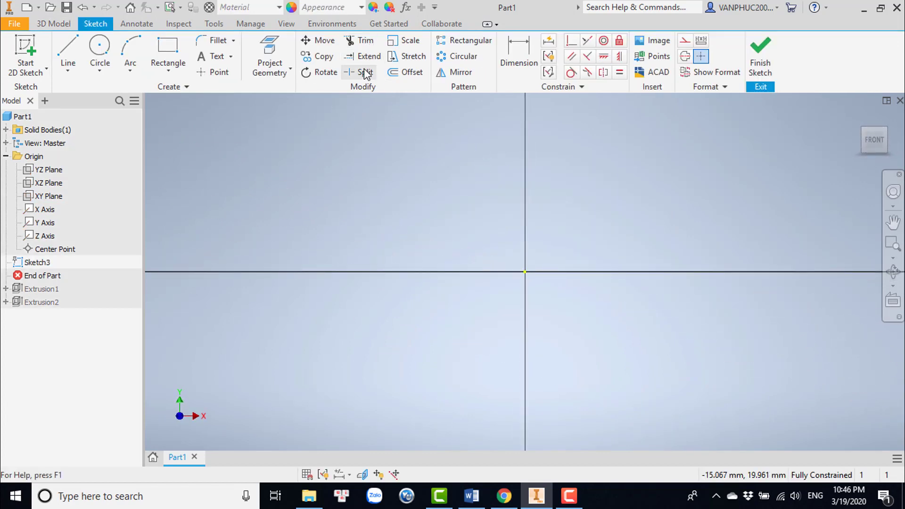
Step: Draw two separate sloping lines that cross each other above the X axis
{"action": "left_click", "coordinate": [67, 52]}
{"action": "left_click", "coordinate": [457, 247]}
{"action": "left_click", "coordinate": [661, 185]}
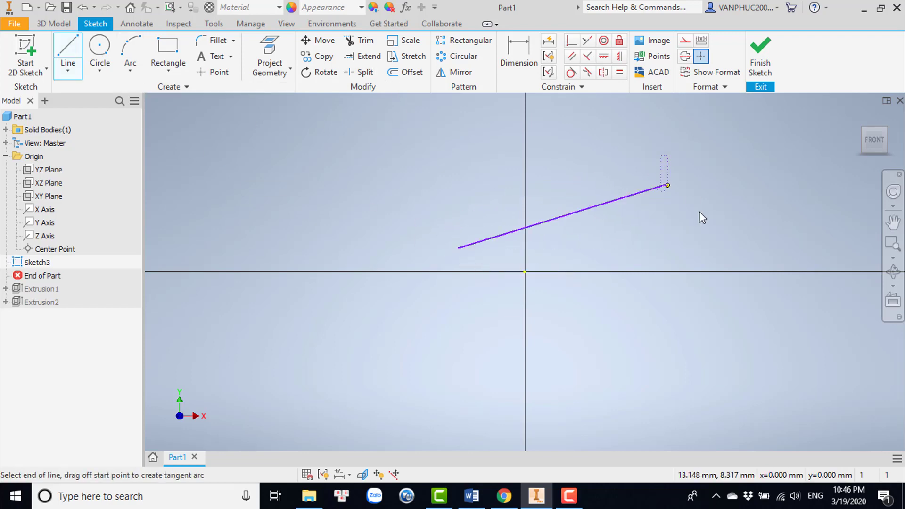
{"action": "left_click", "coordinate": [688, 235]}
{"action": "left_click", "coordinate": [421, 163]}
{"action": "key", "text": "Escape"}
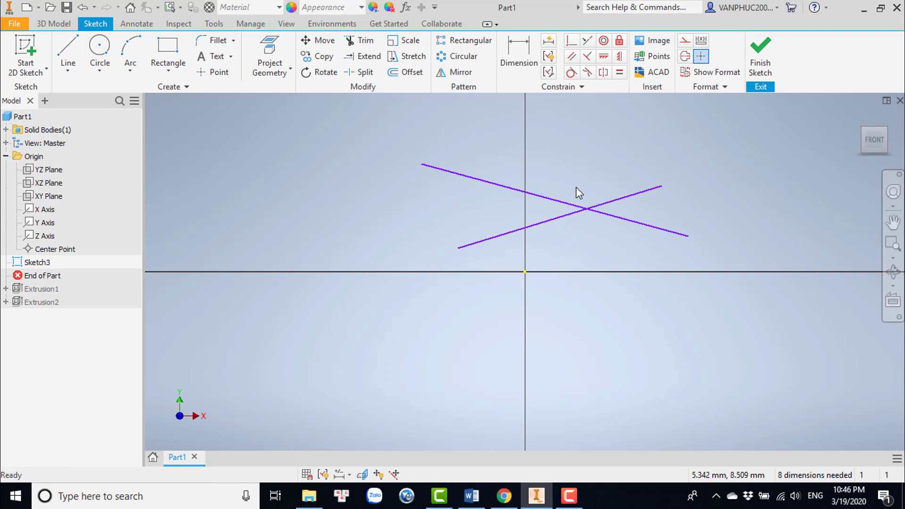
Step: Draw a third, steeper line crossing both existing lines near their ends on the positive X side
{"action": "key", "text": "l"}
{"action": "left_click", "coordinate": [603, 132]}
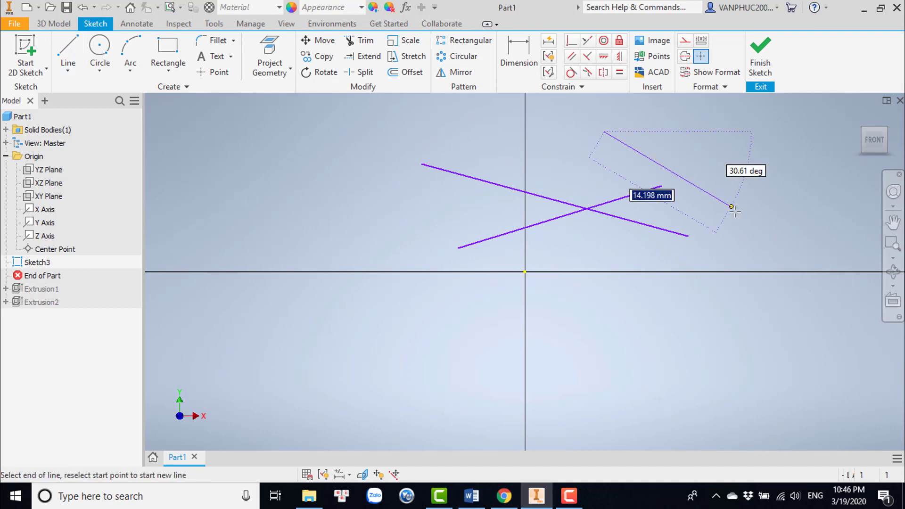
{"action": "left_click", "coordinate": [674, 260]}
{"action": "key", "text": "Escape"}
{"action": "middle_click_drag", "start_coordinate": [629, 169], "coordinate": [595, 203]}
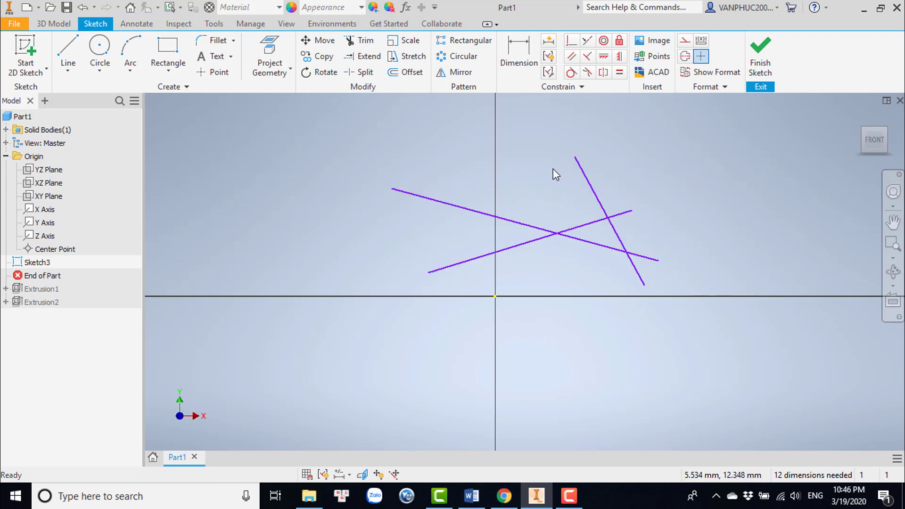
Step: Trim the steep line's portion above its upper crossing and the falling line's portion on the negative X side of its first crossing
{"action": "left_click", "coordinate": [359, 40]}
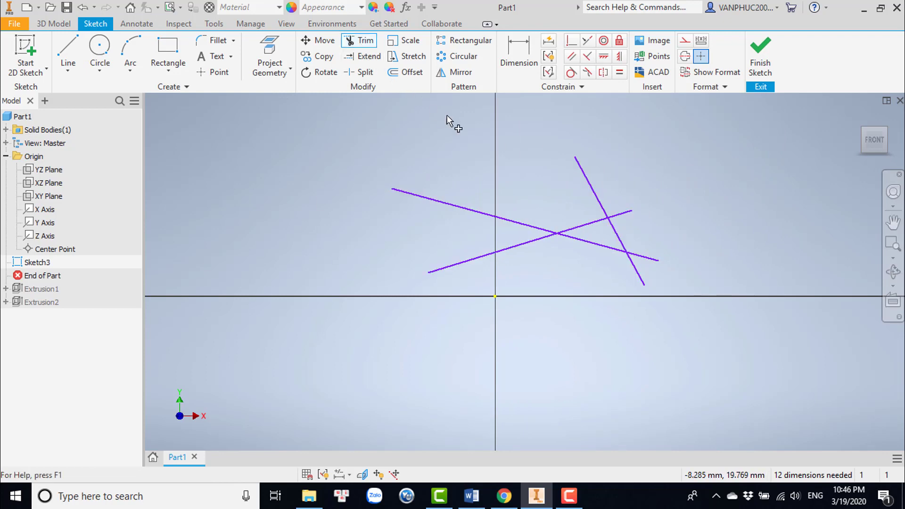
{"action": "left_click", "coordinate": [582, 176]}
{"action": "left_click", "coordinate": [427, 200]}
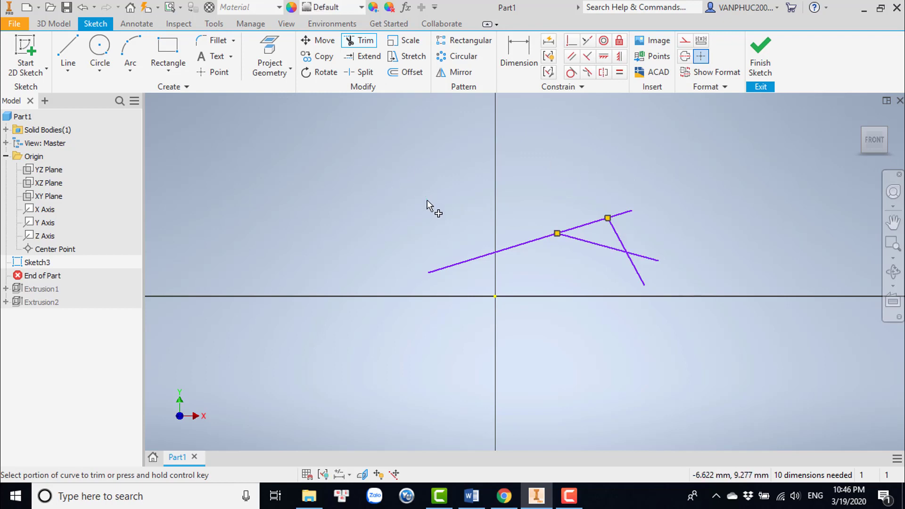
Step: Trim away all remaining line segments in the sketch
{"action": "scroll", "coordinate": [599, 268], "scroll_direction": "down", "scroll_amount": 3}
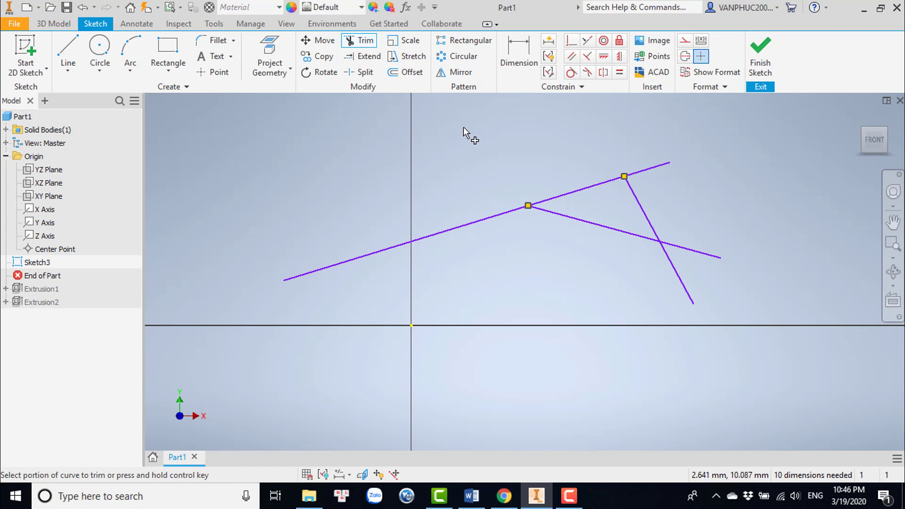
{"action": "mouse_move", "coordinate": [463, 127]}
{"action": "left_mouse_down"}
{"action": "mouse_move", "coordinate": [450, 149]}
{"action": "mouse_move", "coordinate": [340, 146]}
{"action": "left_mouse_up"}
{"action": "left_click_drag", "start_coordinate": [307, 211], "coordinate": [366, 269]}
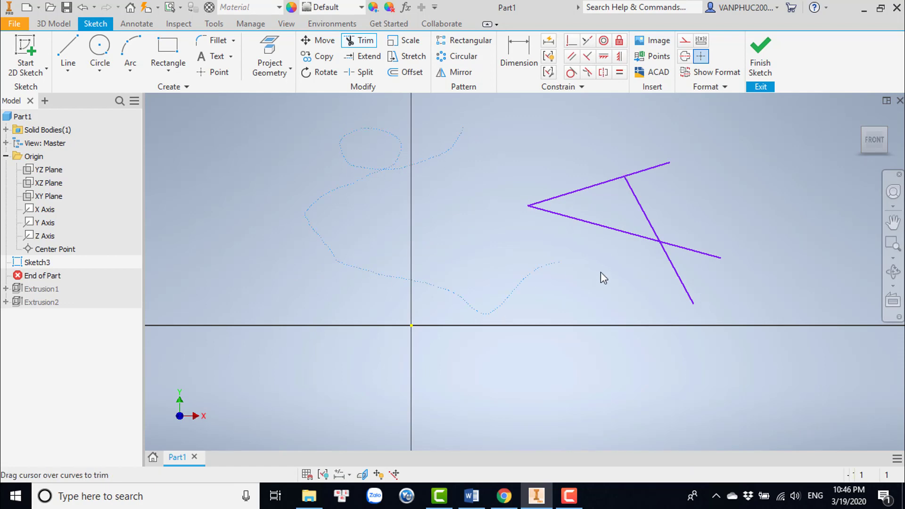
{"action": "left_click_drag", "start_coordinate": [600, 273], "coordinate": [708, 270]}
{"action": "mouse_move", "coordinate": [677, 204]}
{"action": "left_mouse_down"}
{"action": "mouse_move", "coordinate": [643, 215]}
{"action": "mouse_move", "coordinate": [627, 236]}
{"action": "mouse_move", "coordinate": [563, 234]}
{"action": "mouse_move", "coordinate": [635, 225]}
{"action": "mouse_move", "coordinate": [566, 157]}
{"action": "left_mouse_up"}
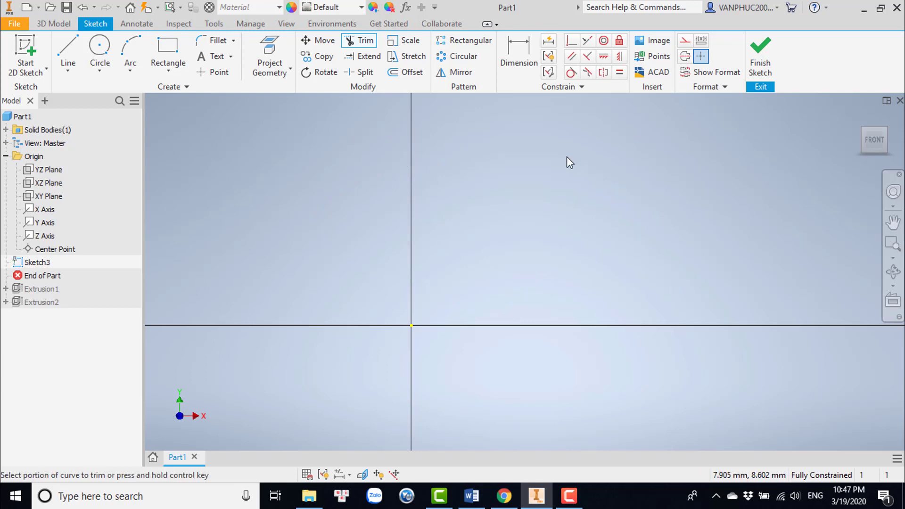
{"action": "key", "text": "Escape"}
Step: Draw a rising line about 10 mm long at about 36° across the Y axis and a separate falling line below it
{"action": "middle_click_drag", "start_coordinate": [429, 205], "coordinate": [436, 212]}
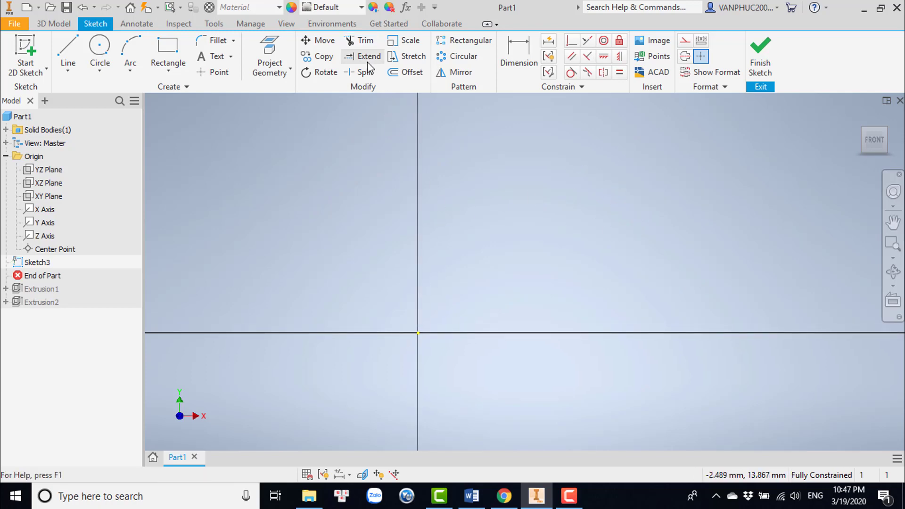
{"action": "key", "text": "l"}
{"action": "left_click", "coordinate": [354, 258]}
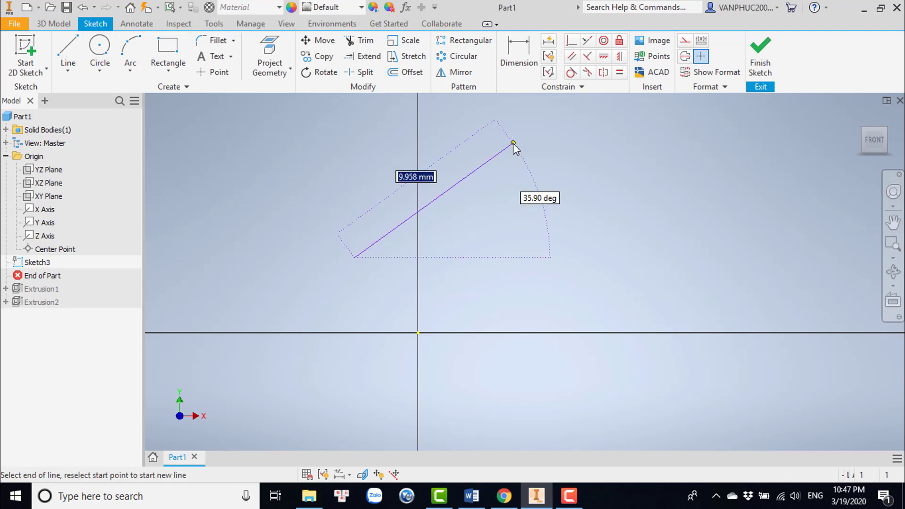
{"action": "double_click", "coordinate": [512, 144]}
{"action": "left_click", "coordinate": [630, 291]}
{"action": "left_click", "coordinate": [481, 233]}
{"action": "key", "text": "Escape"}
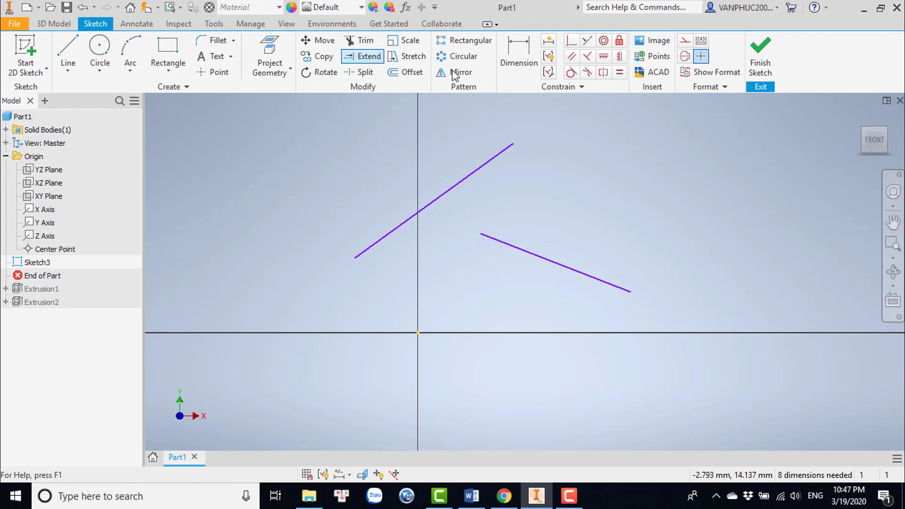
Step: Extend the falling line to meet the rising line and move their junction point upward
{"action": "left_click", "coordinate": [363, 56]}
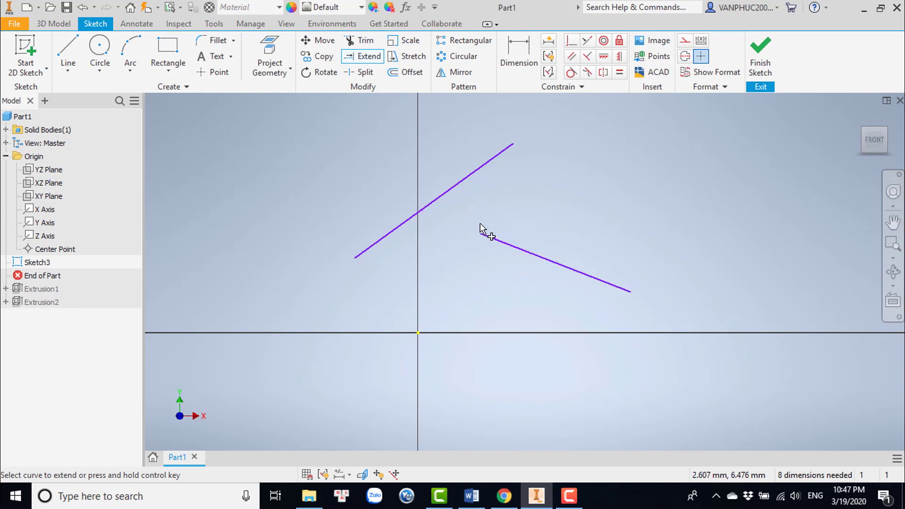
{"action": "left_click", "coordinate": [489, 242]}
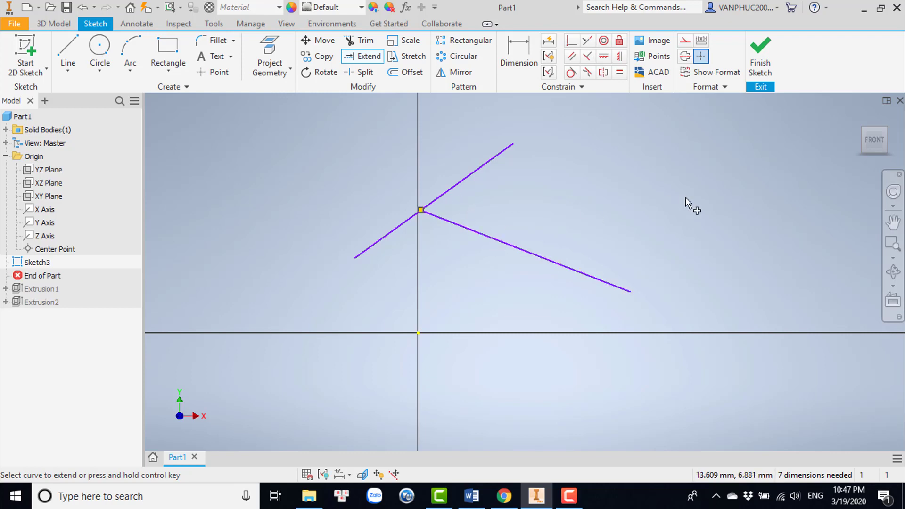
{"action": "key", "text": "Escape"}
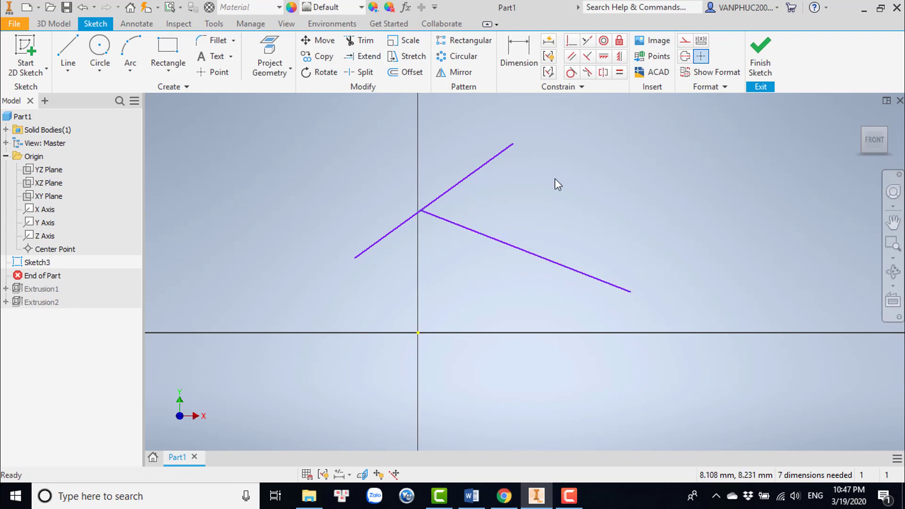
{"action": "left_click_drag", "start_coordinate": [425, 175], "coordinate": [425, 175]}
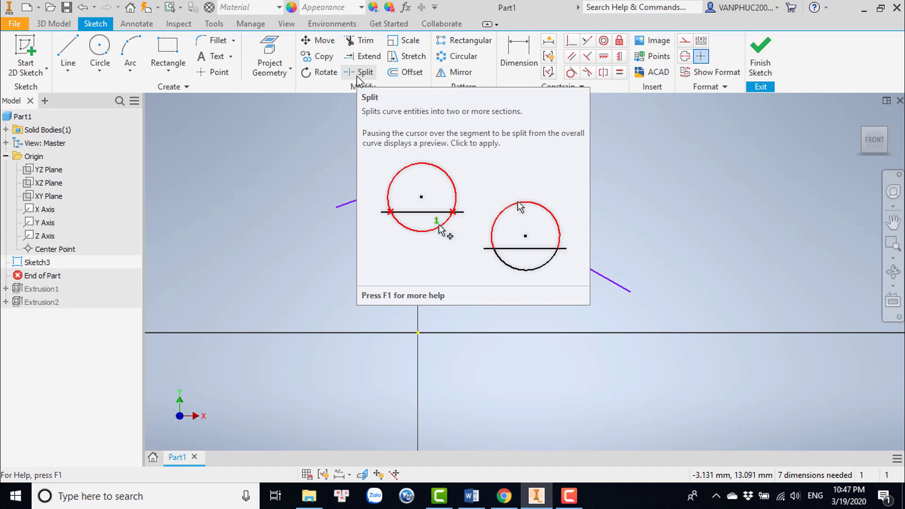
Step: Draw a circle above the X axis that the falling line crosses twice
{"action": "left_click", "coordinate": [100, 46]}
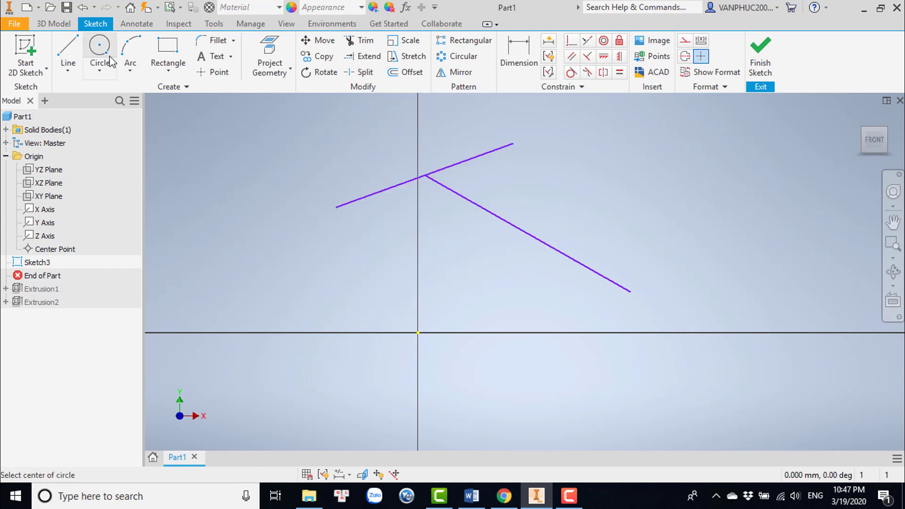
{"action": "left_click", "coordinate": [537, 269]}
{"action": "left_click", "coordinate": [577, 224]}
{"action": "key", "text": "Escape"}
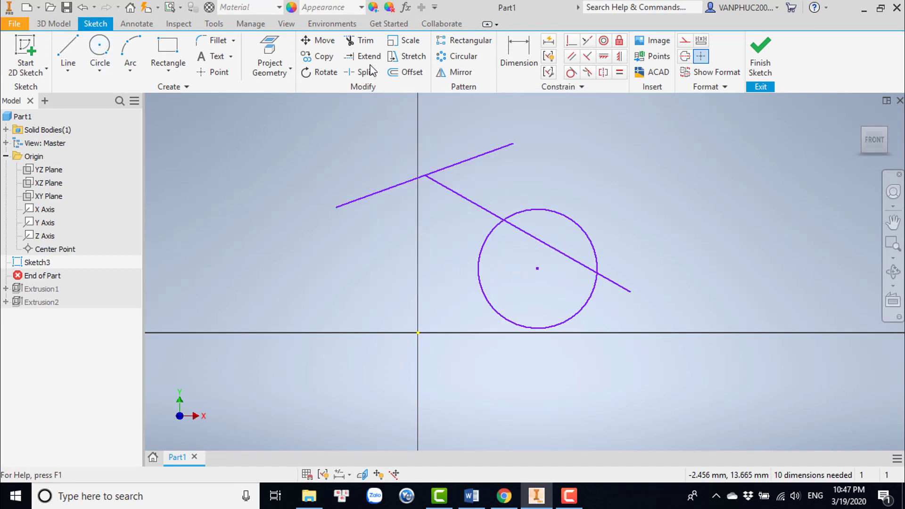
Step: Split the rising line at its junction with the falling line and check that its two halves select separately
{"action": "left_click", "coordinate": [361, 72]}
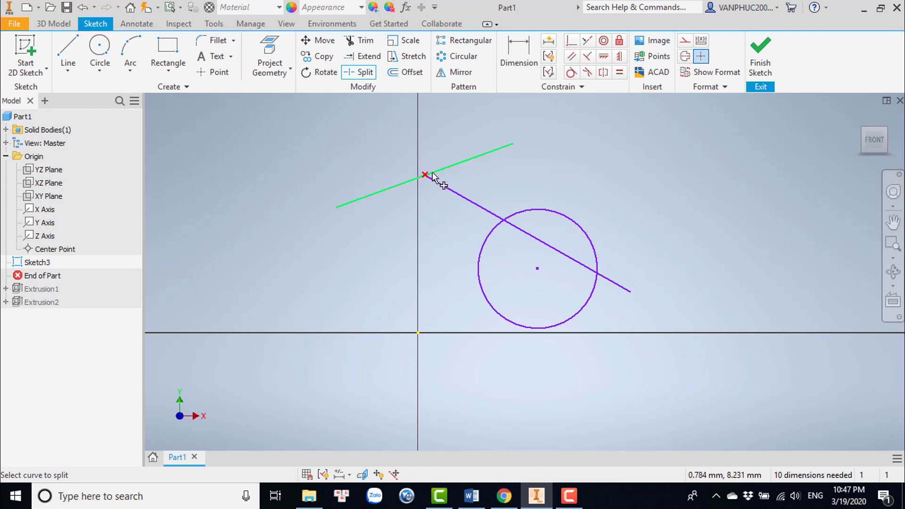
{"action": "scroll", "coordinate": [432, 176], "scroll_direction": "down", "scroll_amount": 2}
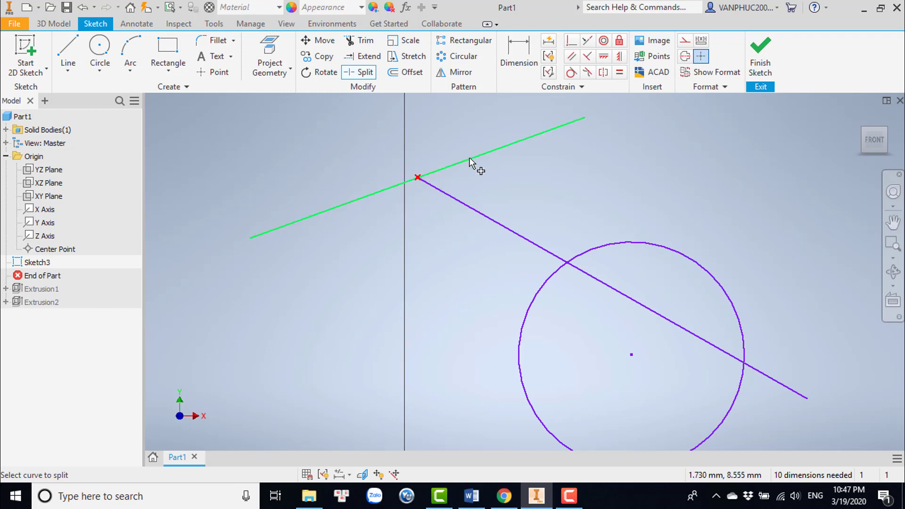
{"action": "left_click", "coordinate": [413, 180]}
{"action": "key", "text": "Escape"}
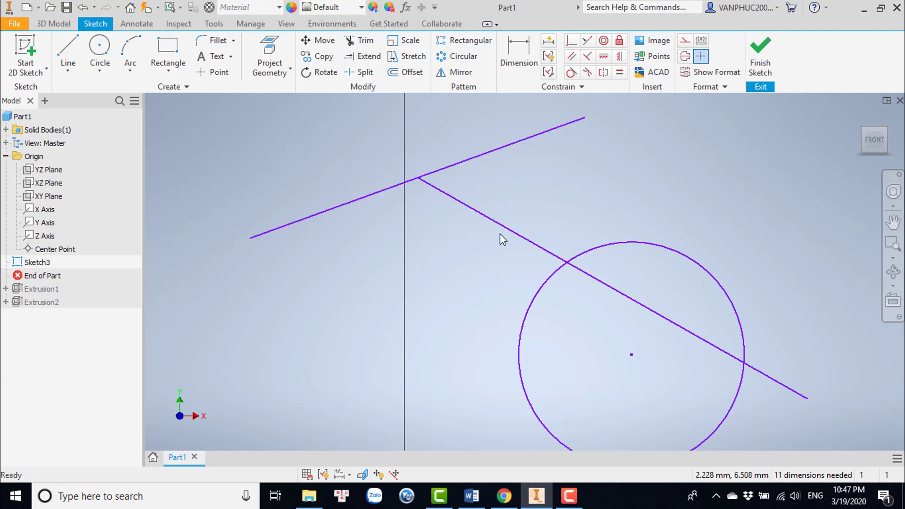
{"action": "left_click", "coordinate": [501, 148]}
{"action": "left_click", "coordinate": [351, 207]}
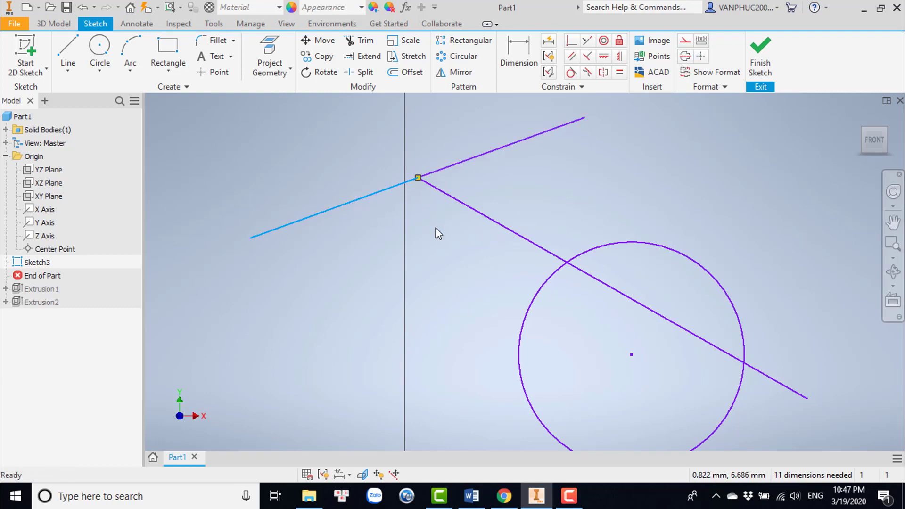
{"action": "left_click", "coordinate": [436, 232]}
{"action": "left_click", "coordinate": [458, 166]}
{"action": "left_click_drag", "start_coordinate": [584, 116], "coordinate": [563, 101]}
{"action": "middle_click_drag", "start_coordinate": [536, 178], "coordinate": [465, 148]}
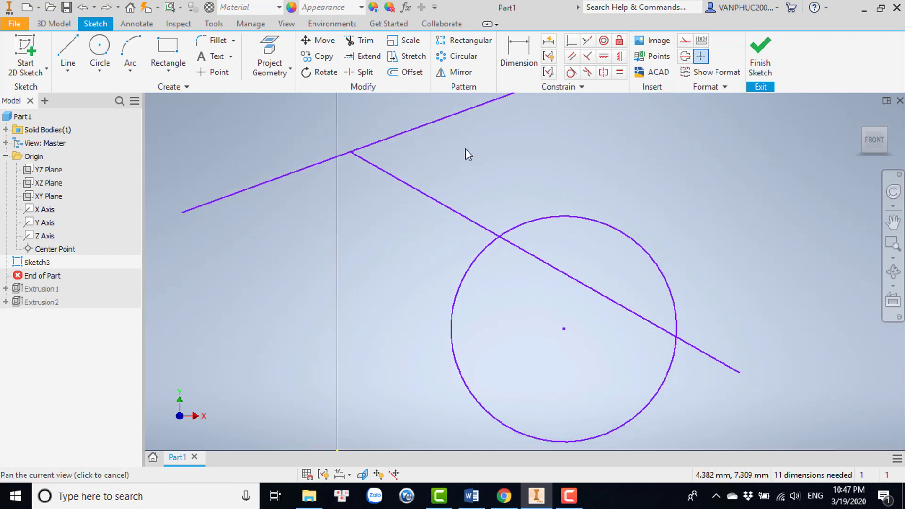
Step: Split the circle where the falling line crosses it and check the resulting arcs by selecting them
{"action": "left_click", "coordinate": [361, 72]}
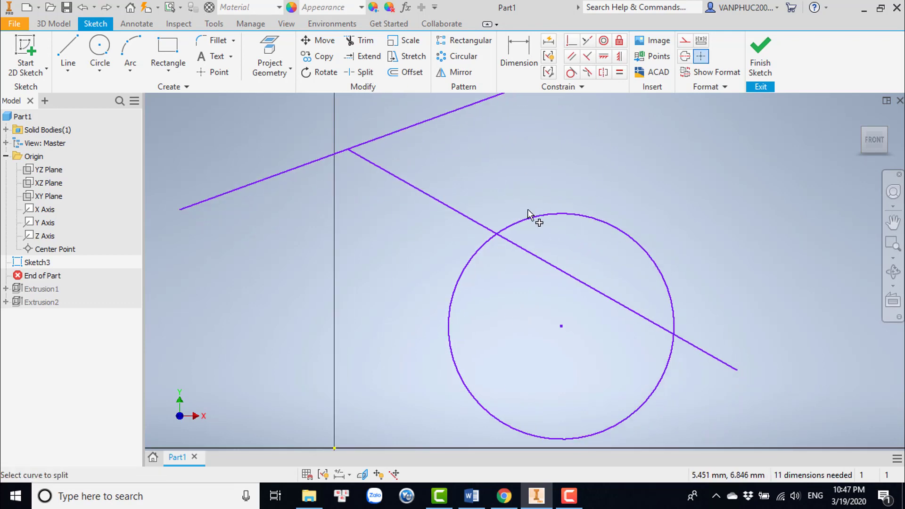
{"action": "left_click", "coordinate": [502, 234]}
{"action": "key", "text": "Escape"}
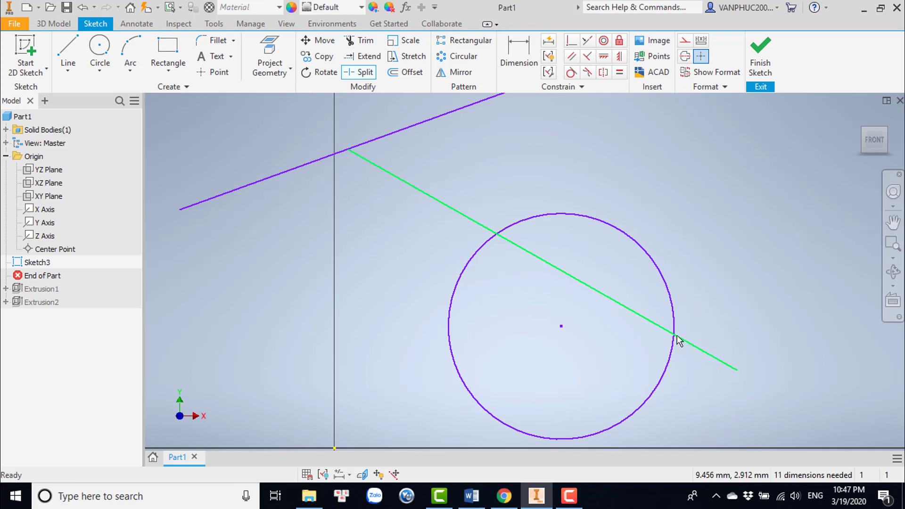
{"action": "left_click", "coordinate": [673, 312]}
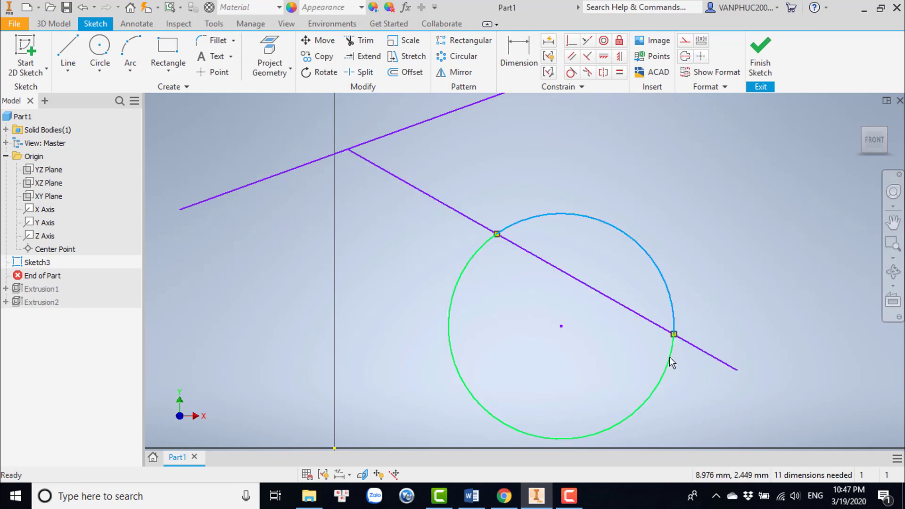
{"action": "left_click", "coordinate": [674, 364]}
{"action": "left_click", "coordinate": [702, 237]}
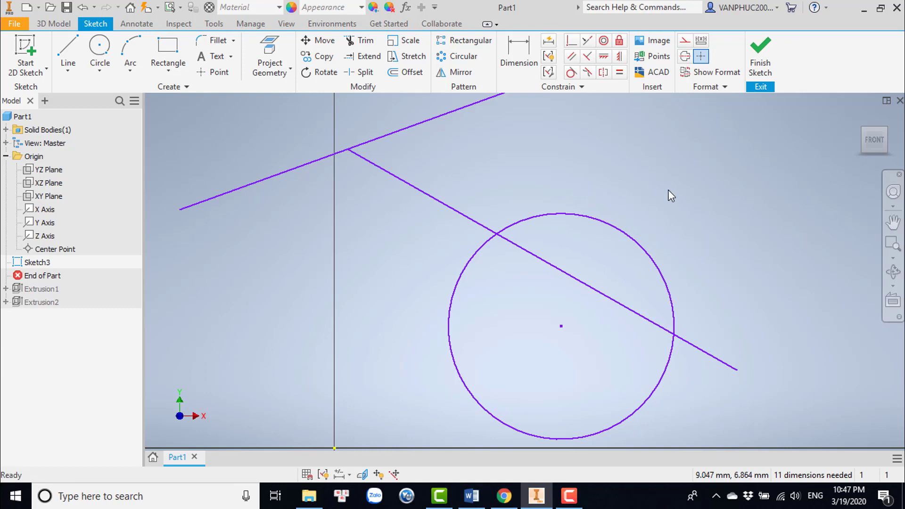
Step: Draw a two-point rectangle in the empty area on the positive X side of the circle
{"action": "middle_click_drag", "start_coordinate": [668, 191], "coordinate": [602, 195]}
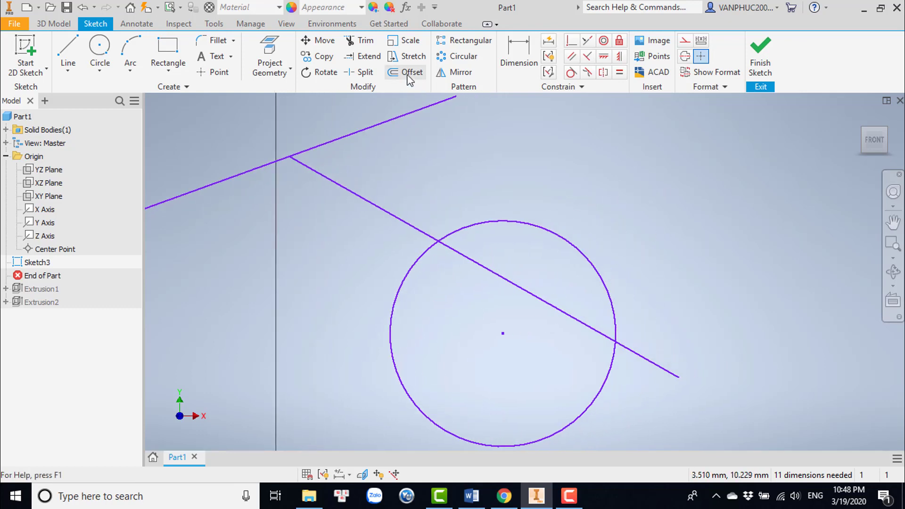
{"action": "scroll", "coordinate": [490, 133], "scroll_direction": "down", "scroll_amount": 4}
{"action": "mouse_move", "coordinate": [490, 134]}
{"action": "middle_mouse_down"}
{"action": "mouse_move", "coordinate": [461, 202]}
{"action": "mouse_move", "coordinate": [411, 240]}
{"action": "middle_mouse_up"}
{"action": "left_click", "coordinate": [177, 47]}
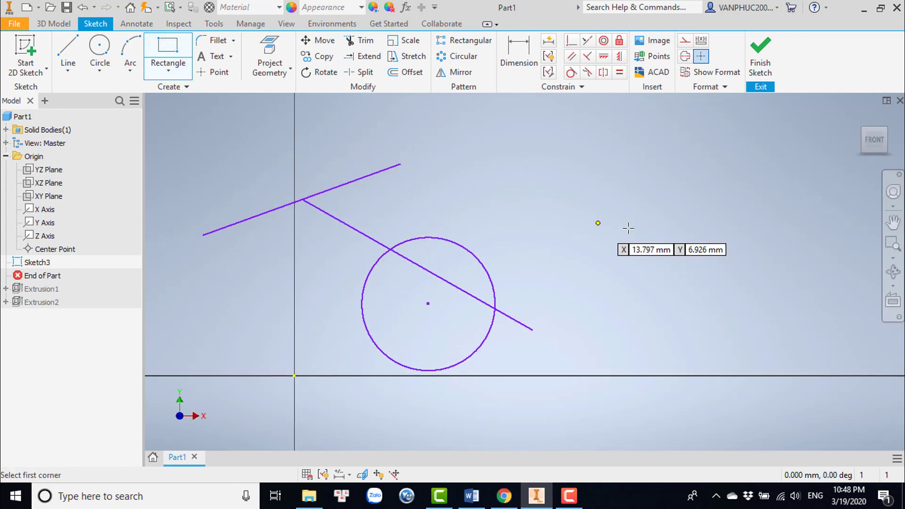
{"action": "left_click", "coordinate": [549, 217]}
{"action": "left_click", "coordinate": [755, 122]}
{"action": "middle_click_drag", "start_coordinate": [623, 215], "coordinate": [535, 264]}
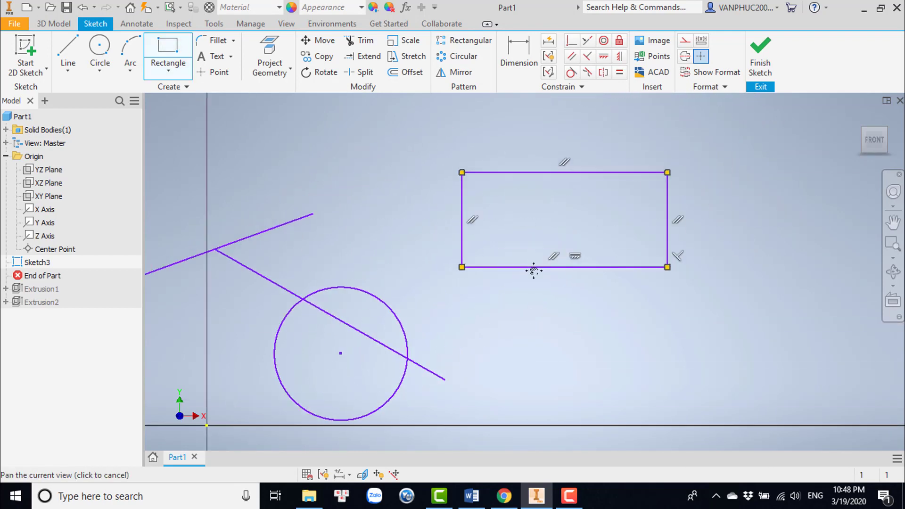
{"action": "scroll", "coordinate": [482, 267], "scroll_direction": "up", "scroll_amount": 3}
{"action": "key", "text": "Escape"}
{"action": "middle_click_drag", "start_coordinate": [408, 188], "coordinate": [432, 237]}
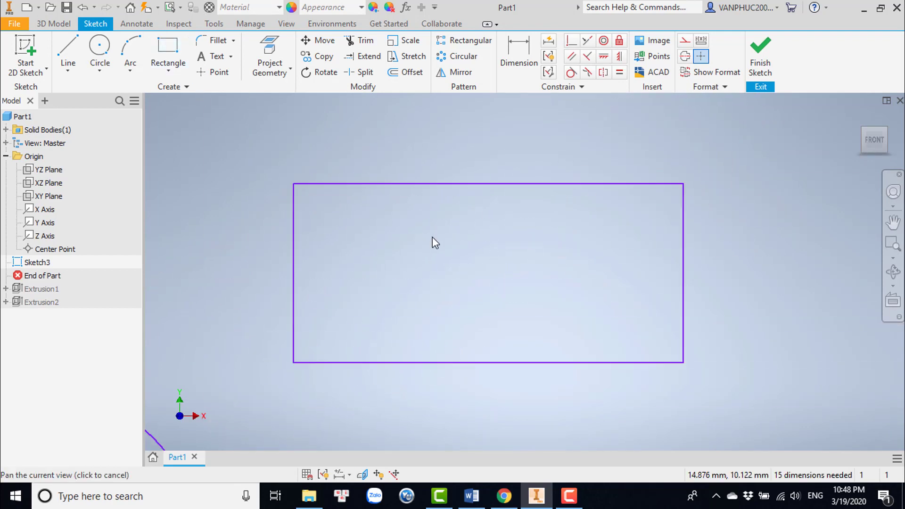
Step: Try offsetting the rectangle inward by 0.5 mm and undo the offset
{"action": "left_click", "coordinate": [408, 72]}
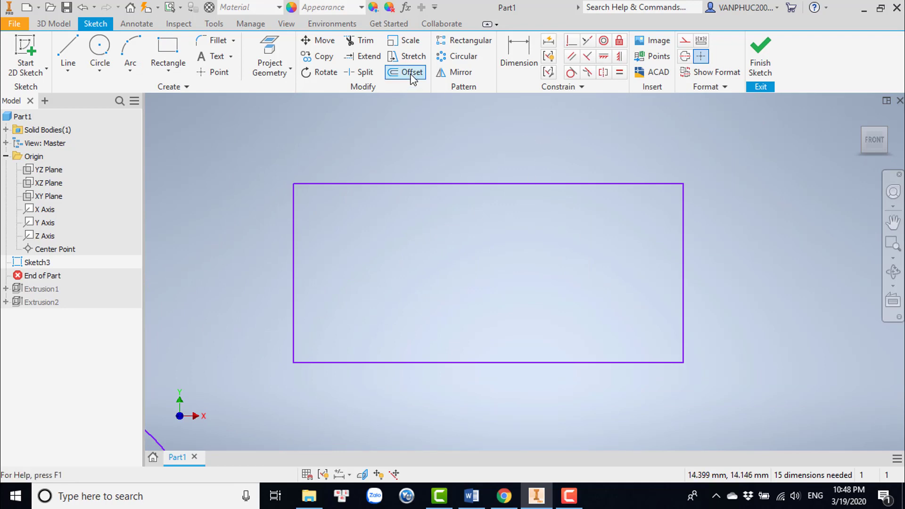
{"action": "left_click", "coordinate": [350, 184]}
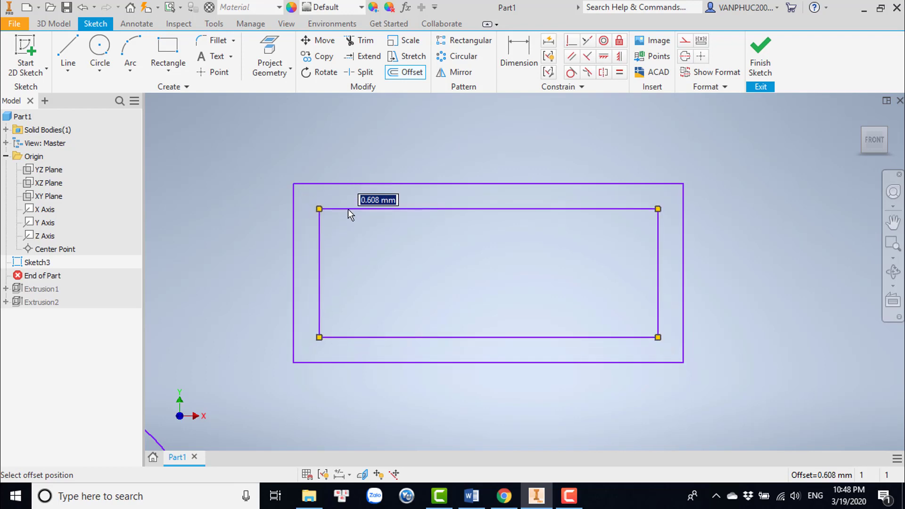
{"action": "type", "text": "0.5"}
{"action": "key", "text": "Return"}
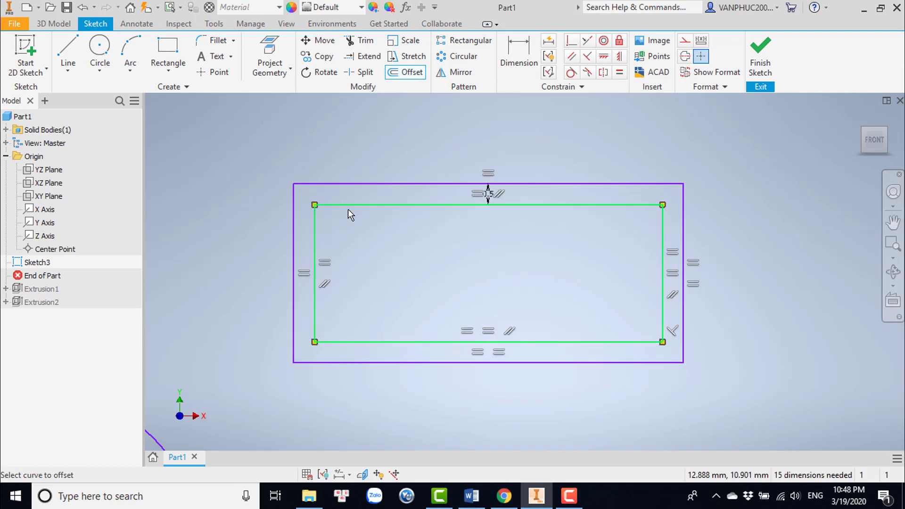
{"action": "key", "text": "Escape"}
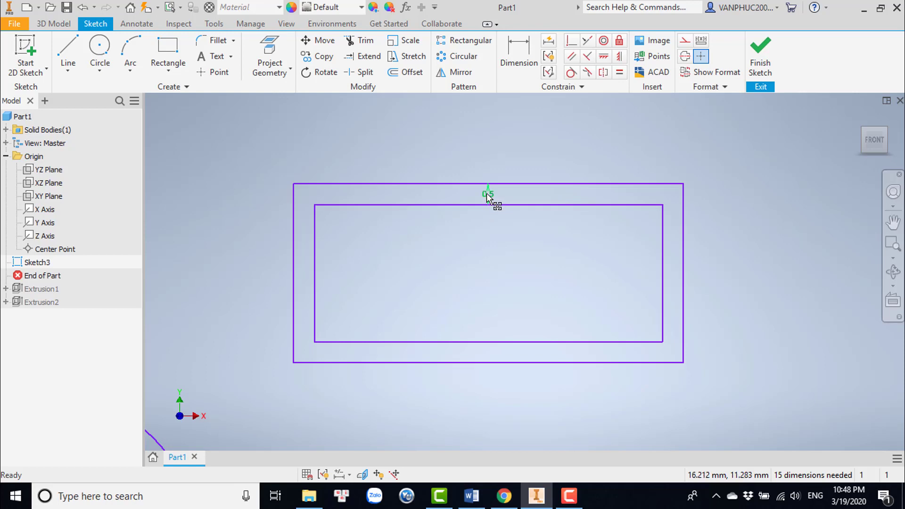
{"action": "scroll", "coordinate": [487, 196], "scroll_direction": "down", "scroll_amount": 3}
{"action": "mouse_move", "coordinate": [487, 196]}
{"action": "middle_mouse_down"}
{"action": "mouse_move", "coordinate": [539, 174]}
{"action": "mouse_move", "coordinate": [552, 180]}
{"action": "middle_mouse_up"}
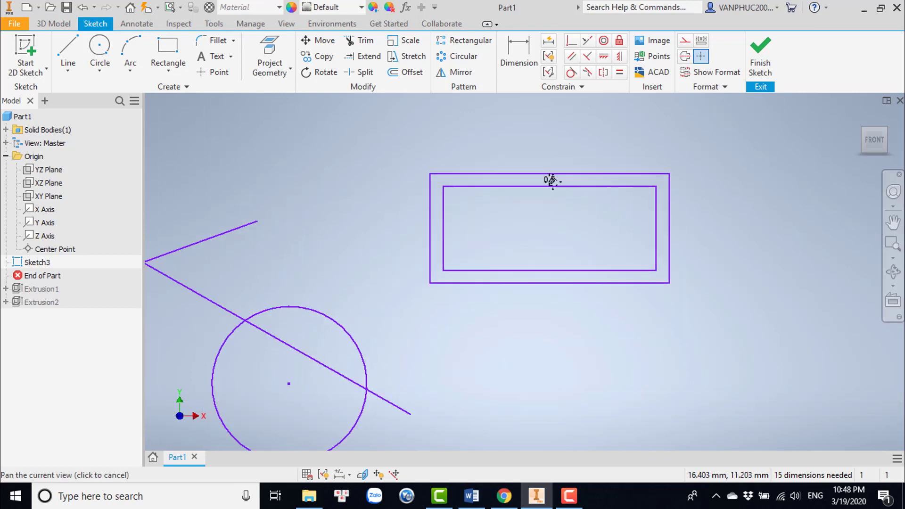
{"action": "scroll", "coordinate": [551, 181], "scroll_direction": "up", "scroll_amount": 1}
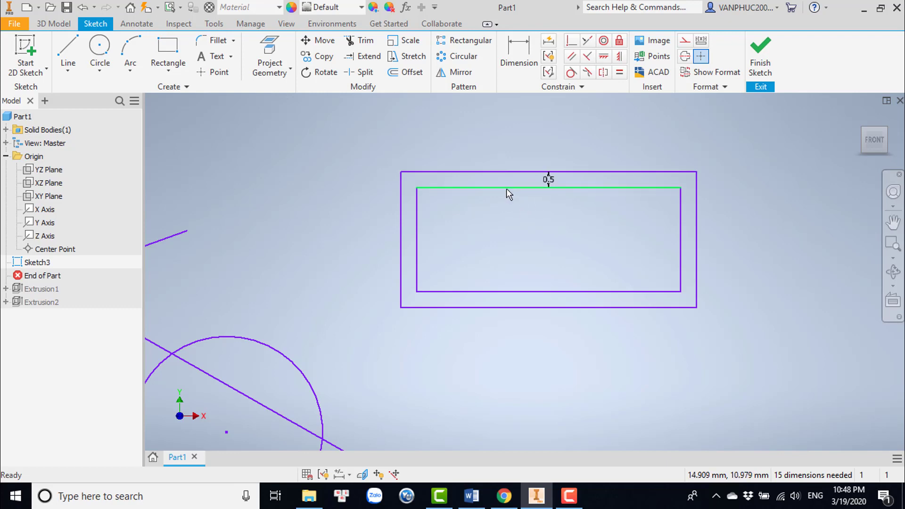
{"action": "key", "text": "ctrl+z"}
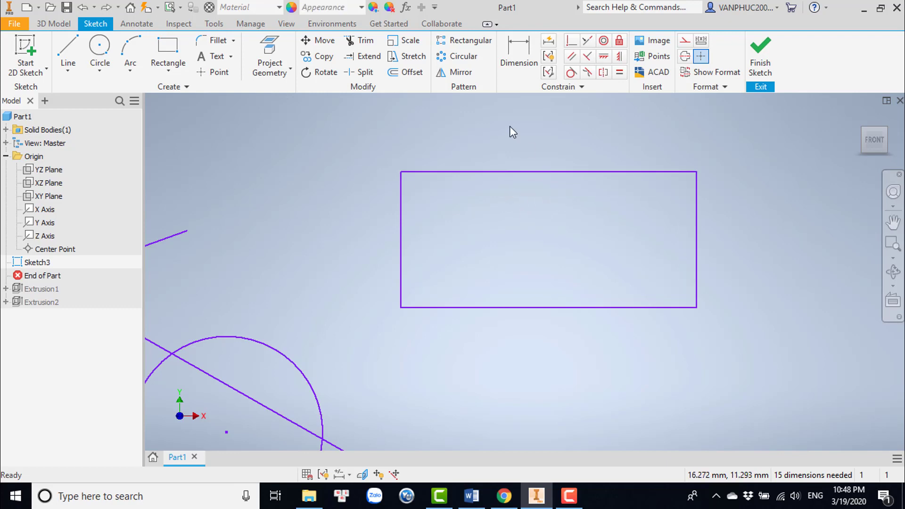
Step: Turn off Loop Select for Offset and offset only the rectangle's upper edge inward by 0.5 mm
{"action": "left_click", "coordinate": [406, 71]}
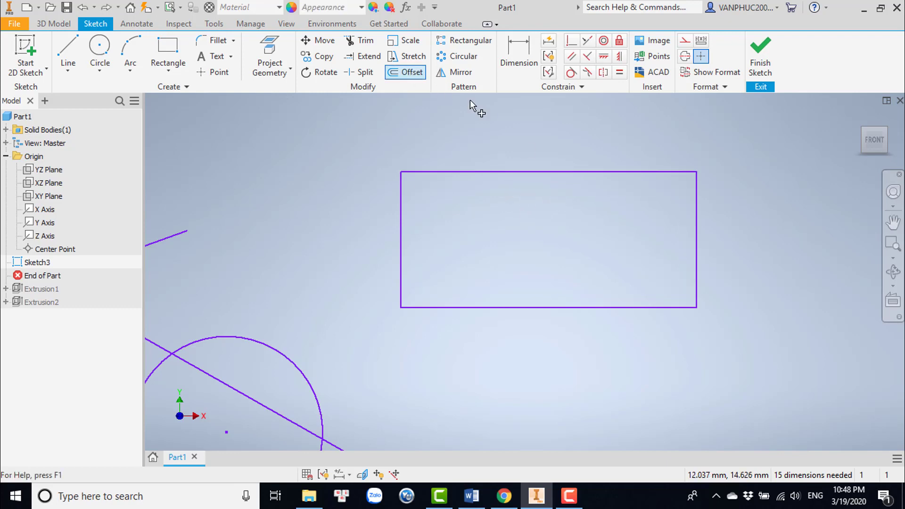
{"action": "right_click", "coordinate": [518, 147]}
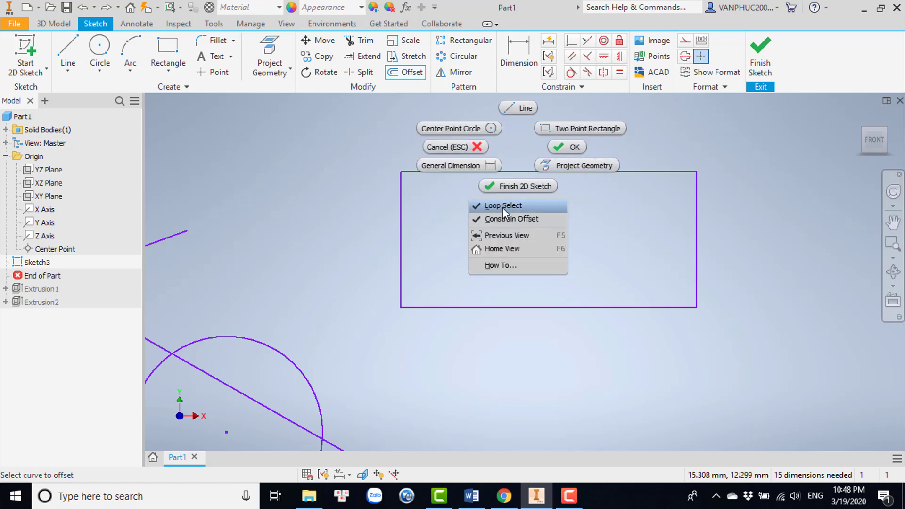
{"action": "left_click", "coordinate": [489, 207]}
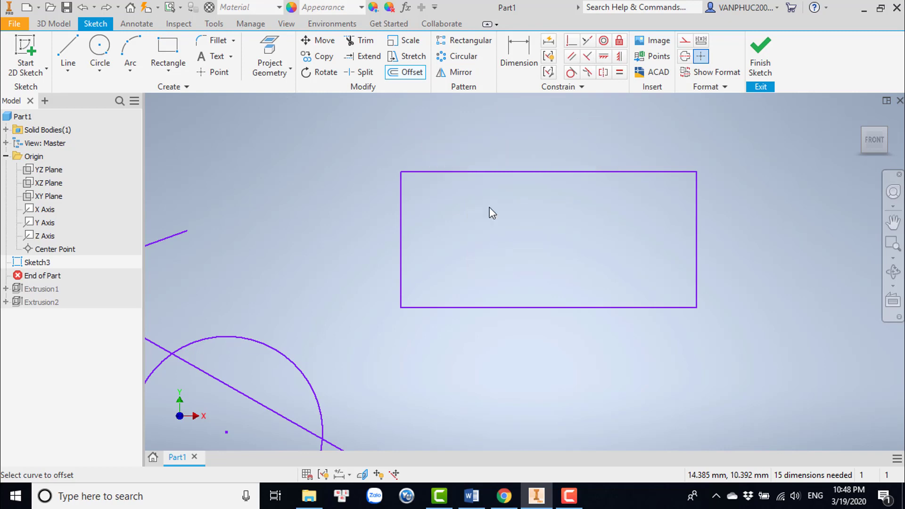
{"action": "left_click", "coordinate": [537, 171]}
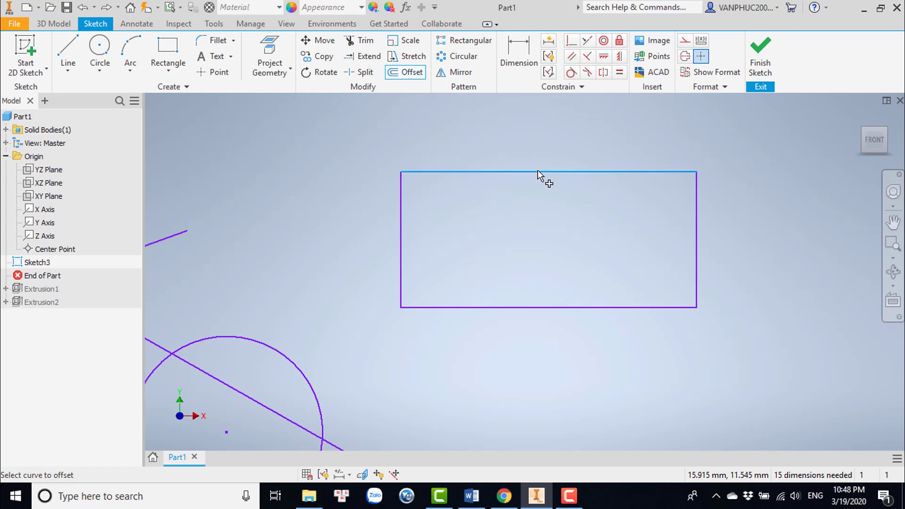
{"action": "right_click", "coordinate": [538, 187]}
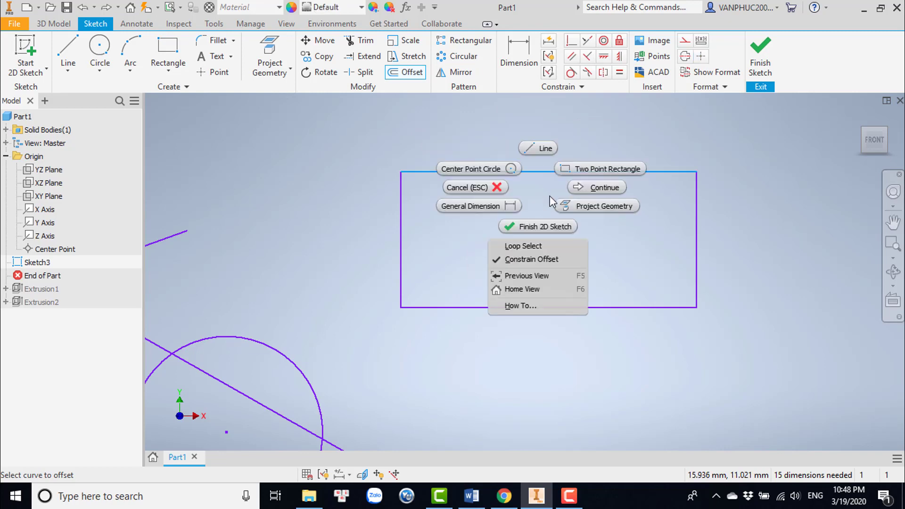
{"action": "left_click", "coordinate": [597, 188]}
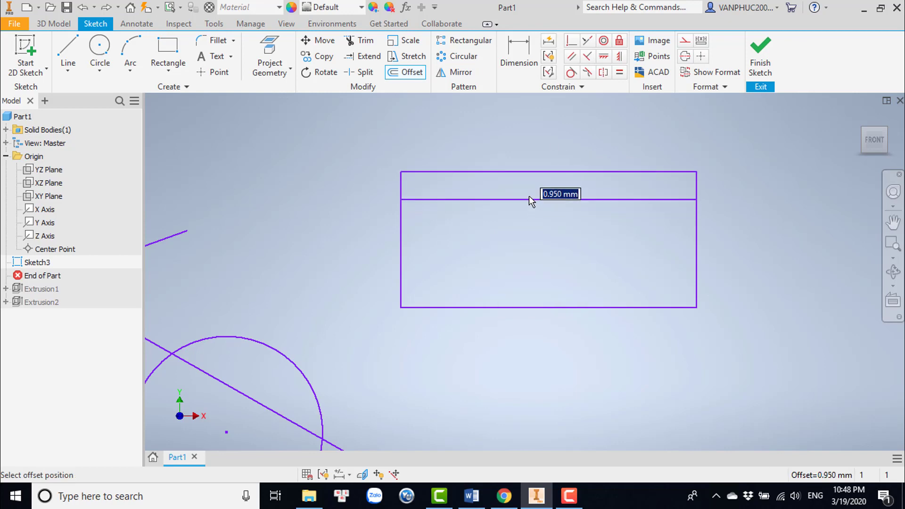
{"action": "type", "text": "0.5"}
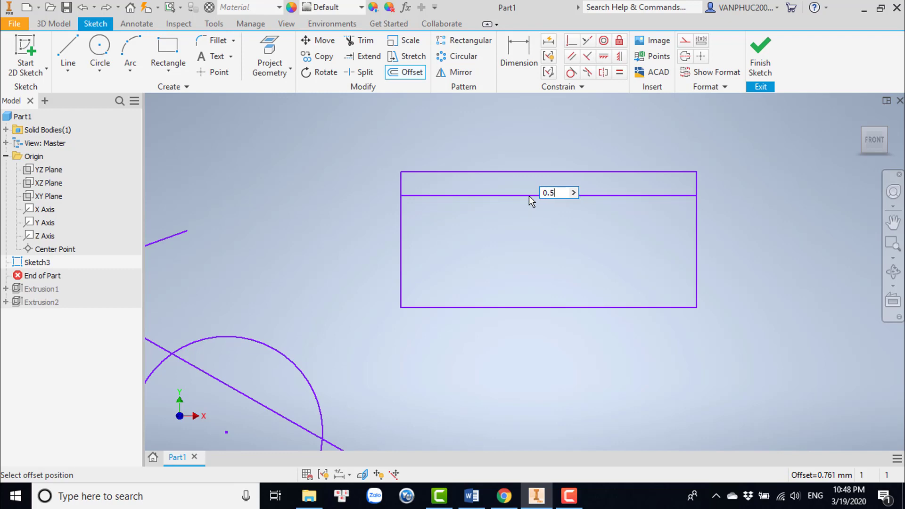
{"action": "key", "text": "Return"}
{"action": "key", "text": "Escape"}
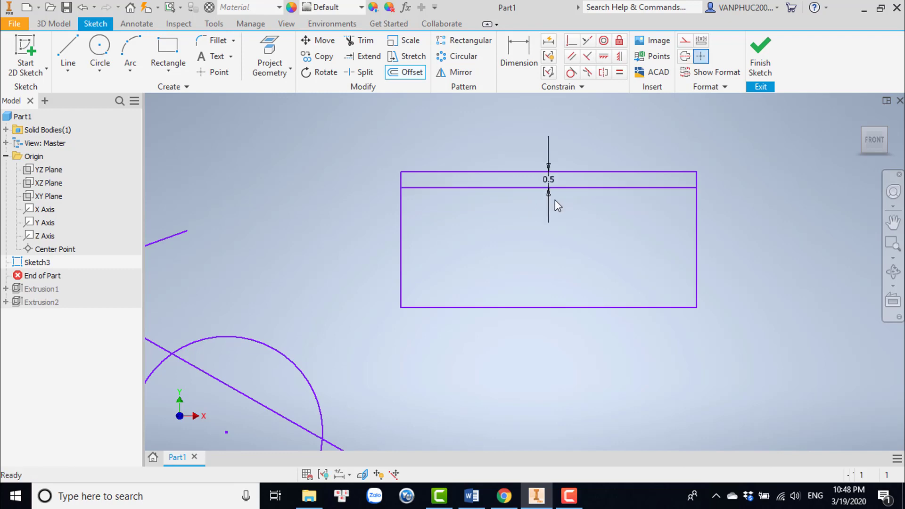
Step: Delete the single line offset from the rectangle's upper edge
{"action": "scroll", "coordinate": [553, 199], "scroll_direction": "up", "scroll_amount": 3}
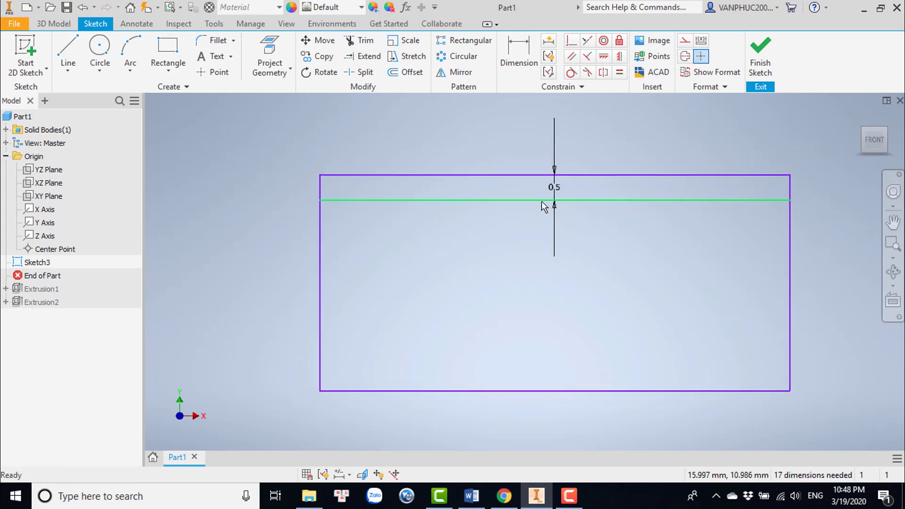
{"action": "left_click", "coordinate": [505, 200]}
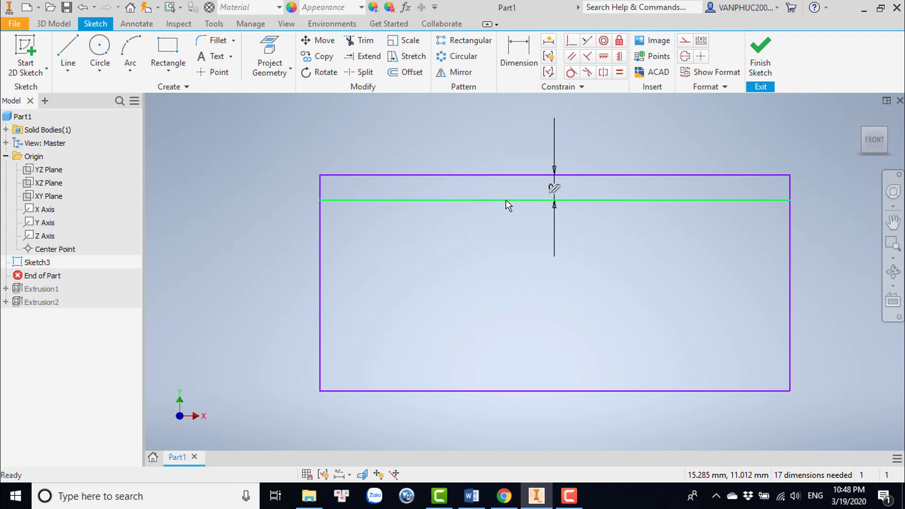
{"action": "key", "text": "Delete"}
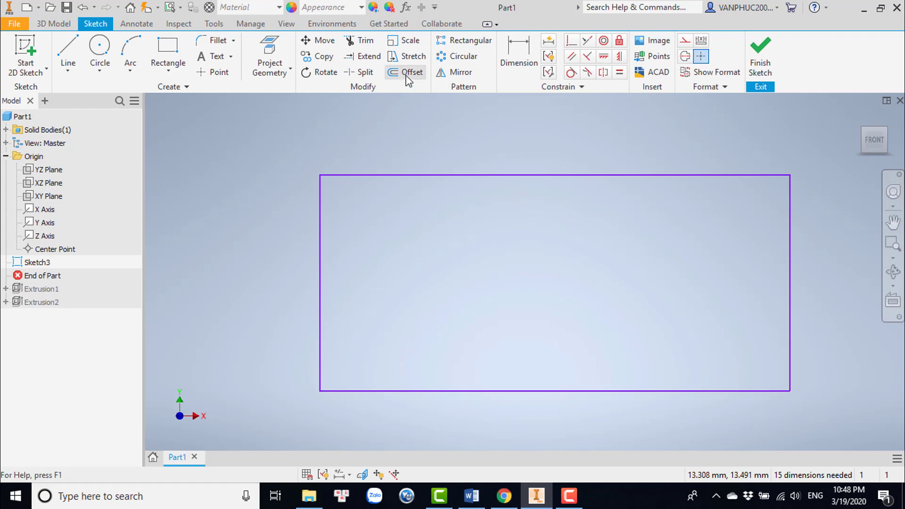
Step: Turn Loop Select back on and offset the whole rectangle inward by 0.5 mm with Constrain Offset enabled
{"action": "left_click", "coordinate": [406, 75]}
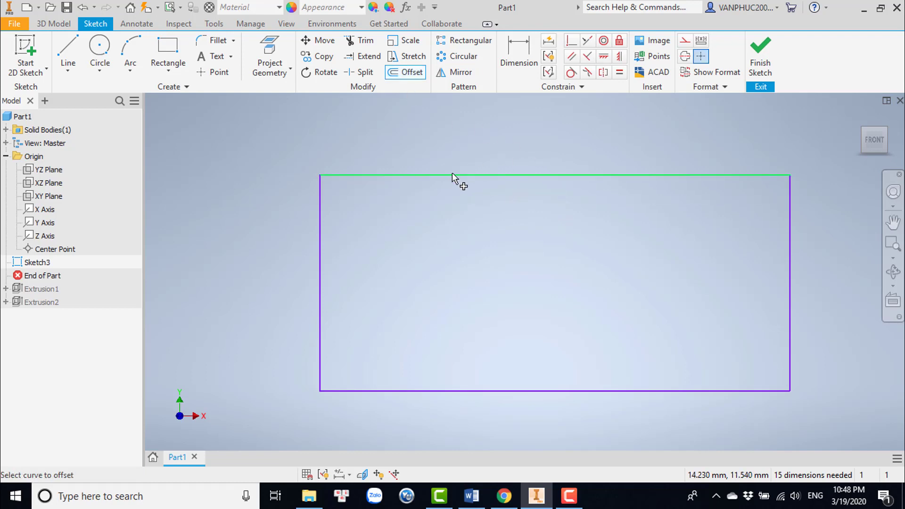
{"action": "right_click", "coordinate": [470, 126]}
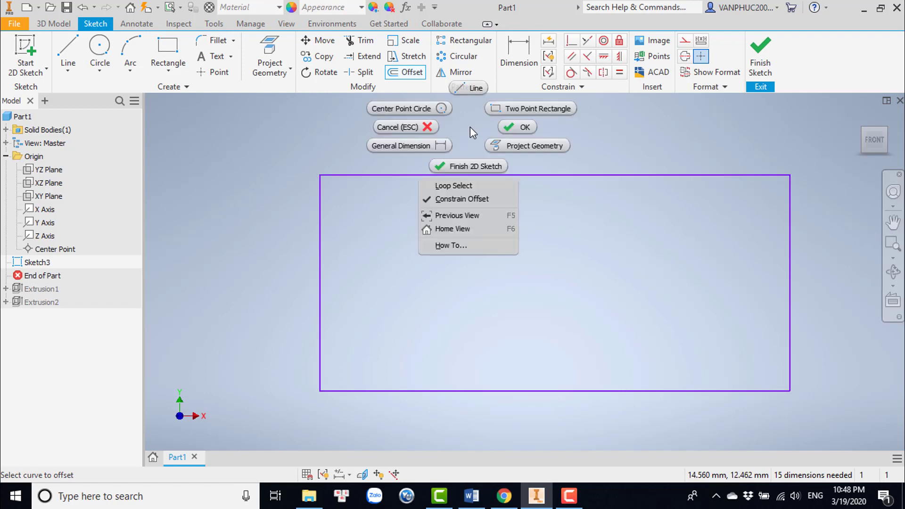
{"action": "left_click", "coordinate": [448, 185]}
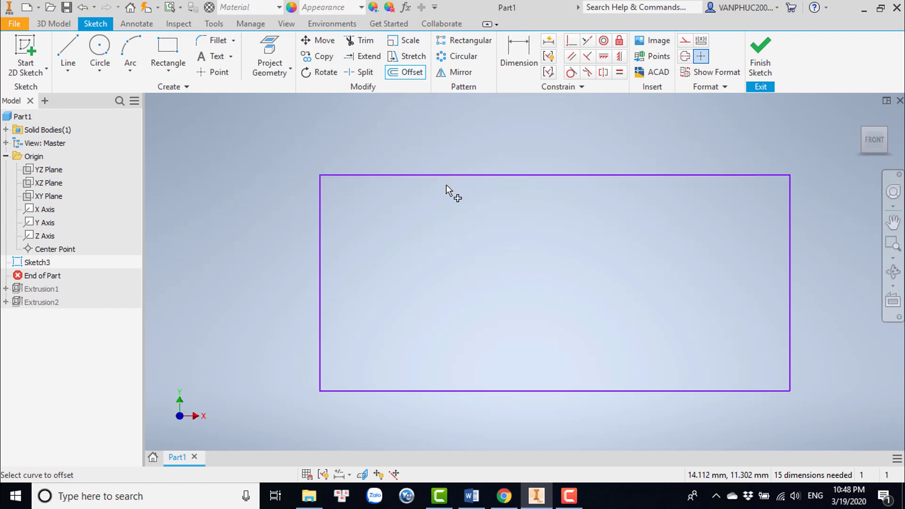
{"action": "left_click", "coordinate": [457, 176]}
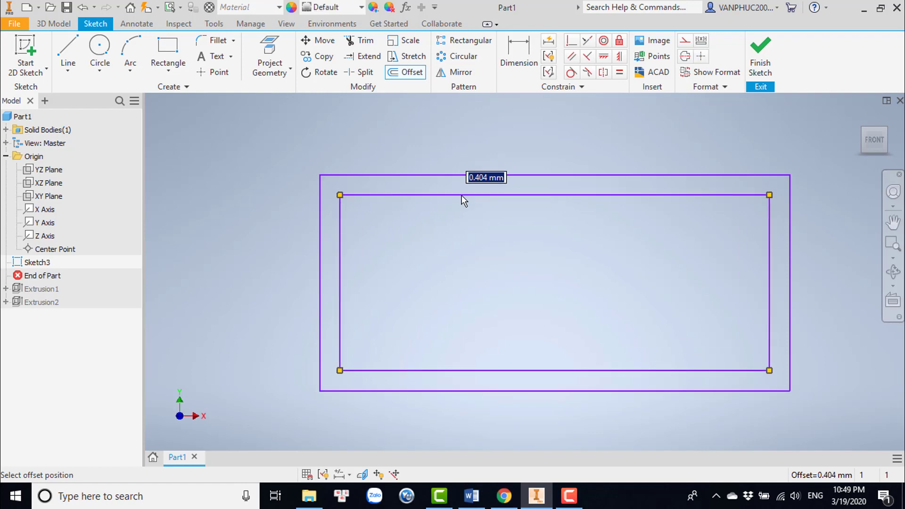
{"action": "type", "text": "0.5"}
{"action": "key", "text": "Return"}
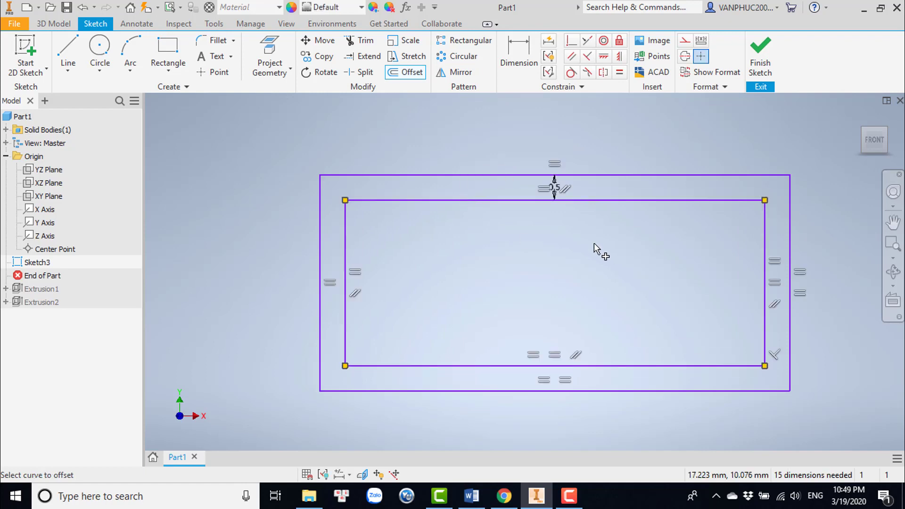
Step: Select the upper edges of the outer and inner rectangles to inspect their constraints, and undo the offset
{"action": "middle_click_drag", "start_coordinate": [507, 233], "coordinate": [487, 231]}
{"action": "left_click", "coordinate": [409, 174]}
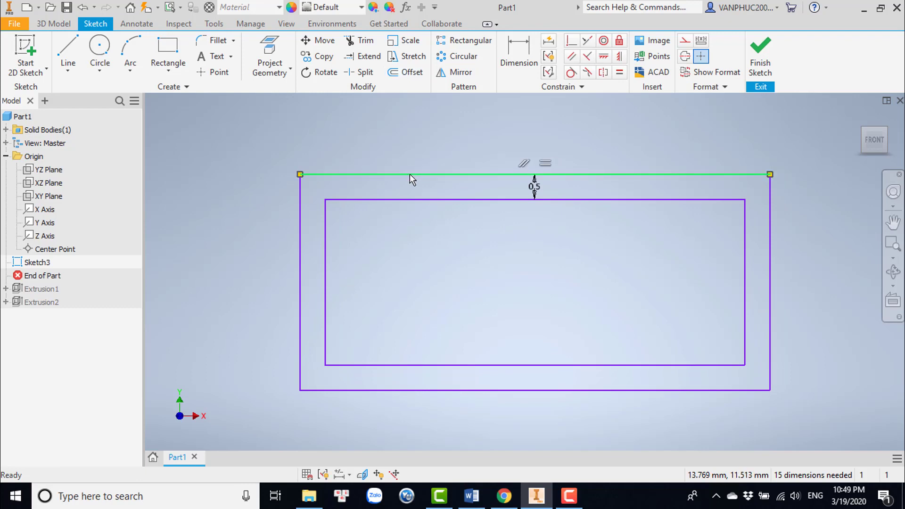
{"action": "key", "text": "Escape"}
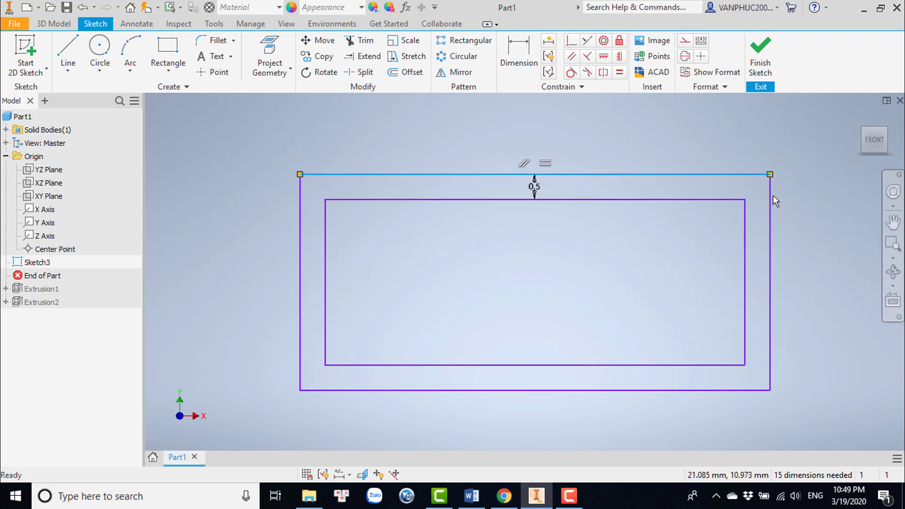
{"action": "mouse_move", "coordinate": [769, 192]}
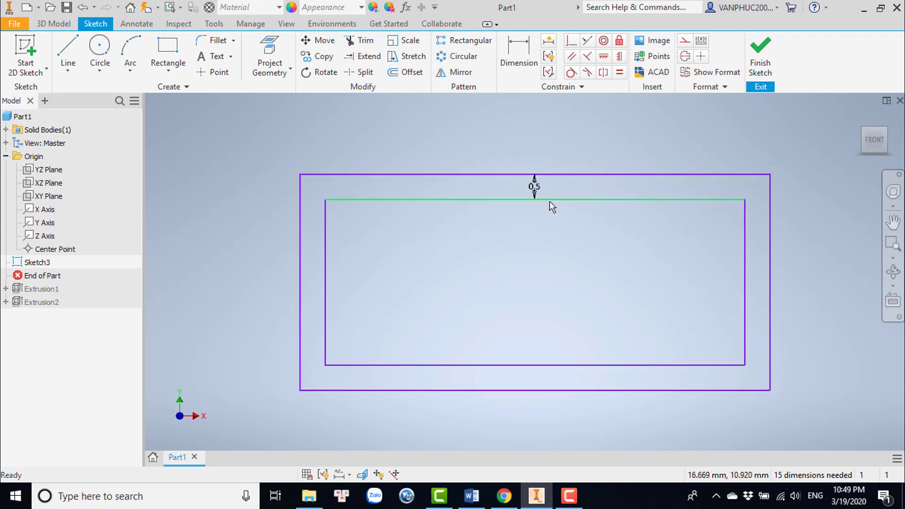
{"action": "left_click", "coordinate": [537, 199]}
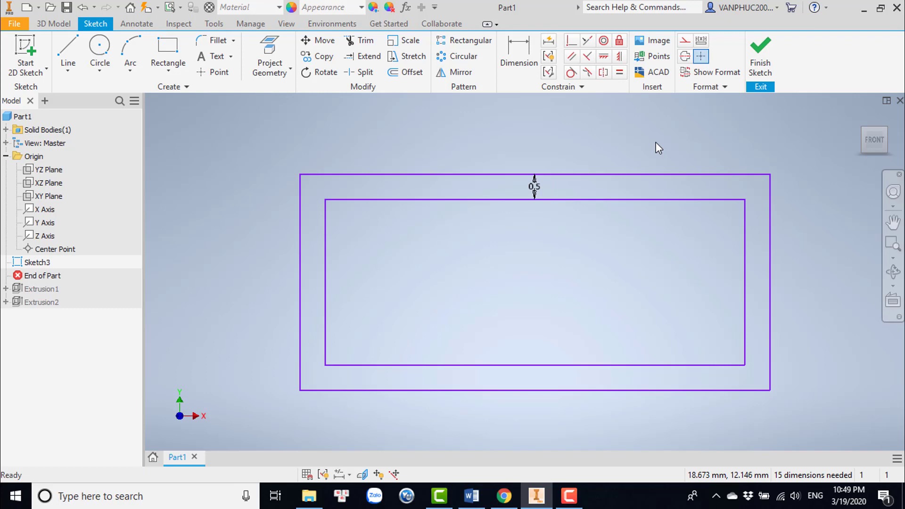
{"action": "key", "text": "ctrl+z"}
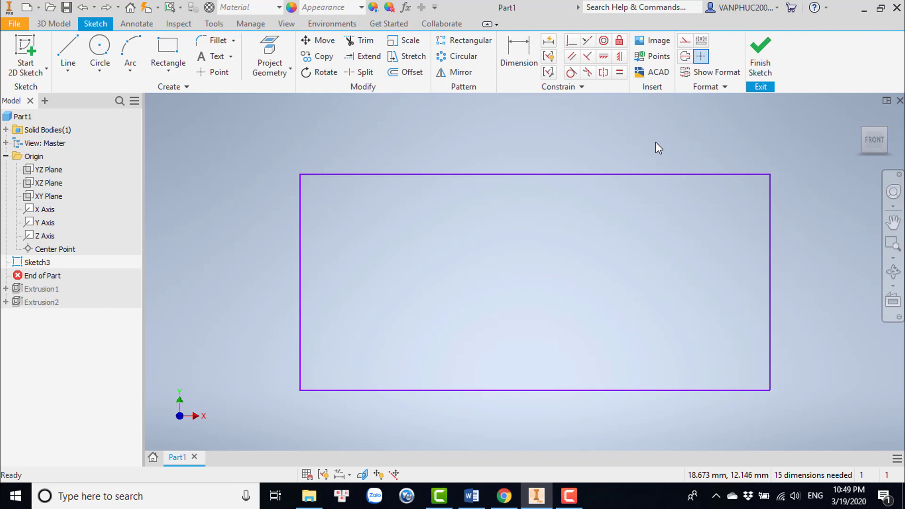
Step: Turn off Constrain Offset and offset the whole rectangle inward by 0.5 mm
{"action": "left_click", "coordinate": [417, 74]}
{"action": "right_click", "coordinate": [489, 140]}
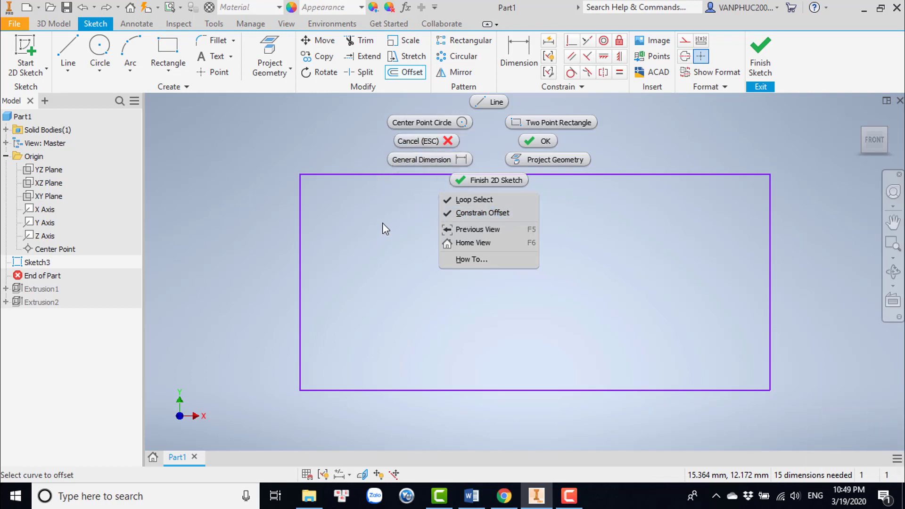
{"action": "left_click", "coordinate": [455, 214]}
{"action": "left_click", "coordinate": [490, 175]}
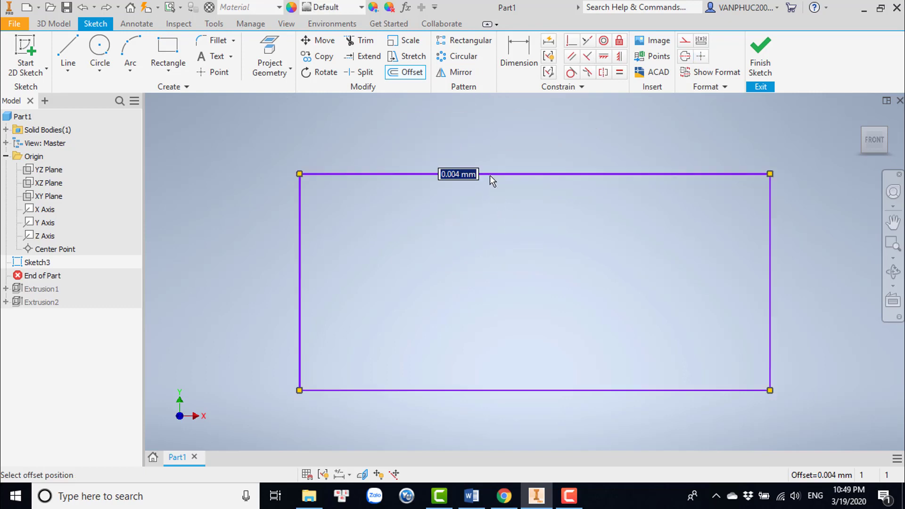
{"action": "type", "text": "0.5"}
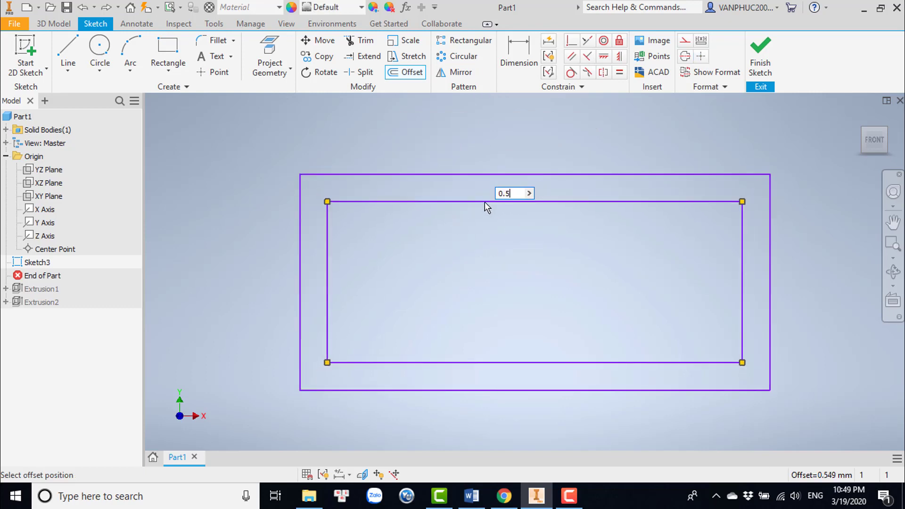
{"action": "key", "text": "Return"}
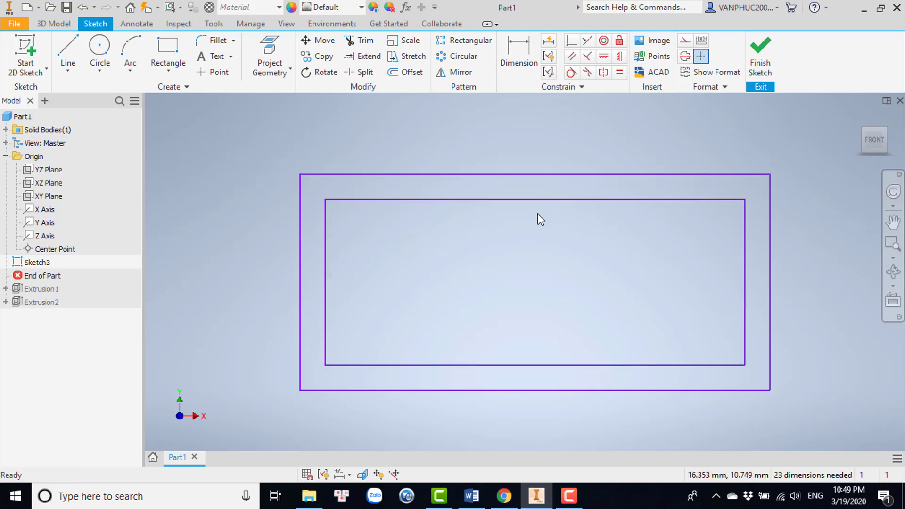
Step: Try moving the inner rectangle's upper-left corner downward to test its freedom, and undo the move
{"action": "left_click_drag", "start_coordinate": [326, 200], "coordinate": [330, 239]}
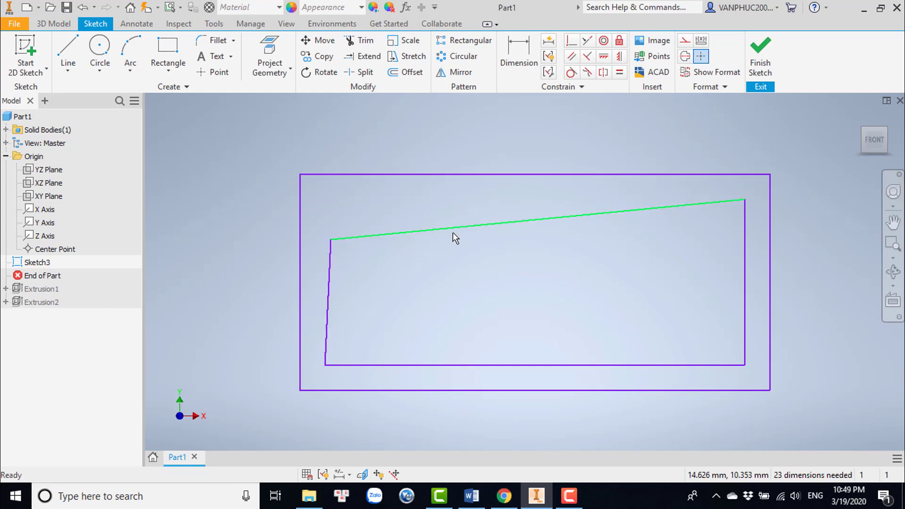
{"action": "key", "text": "ctrl+z"}
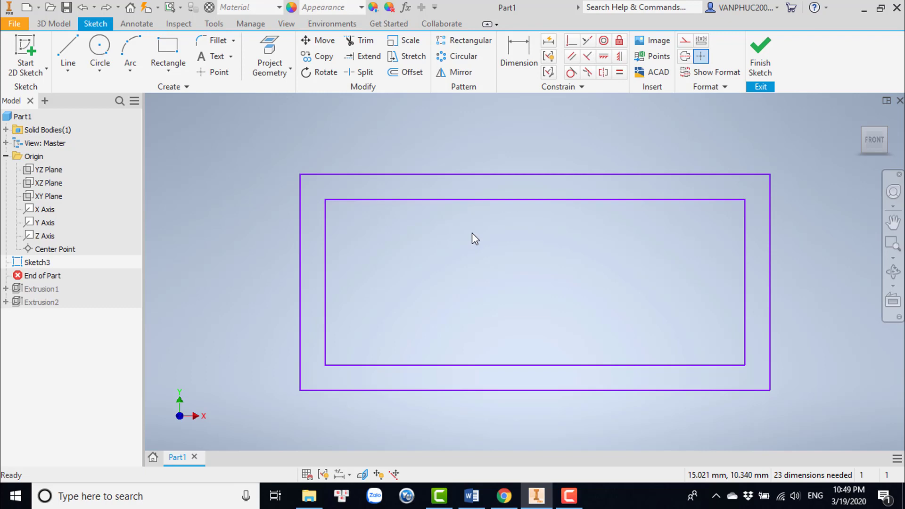
{"action": "middle_click_drag", "start_coordinate": [484, 245], "coordinate": [471, 216]}
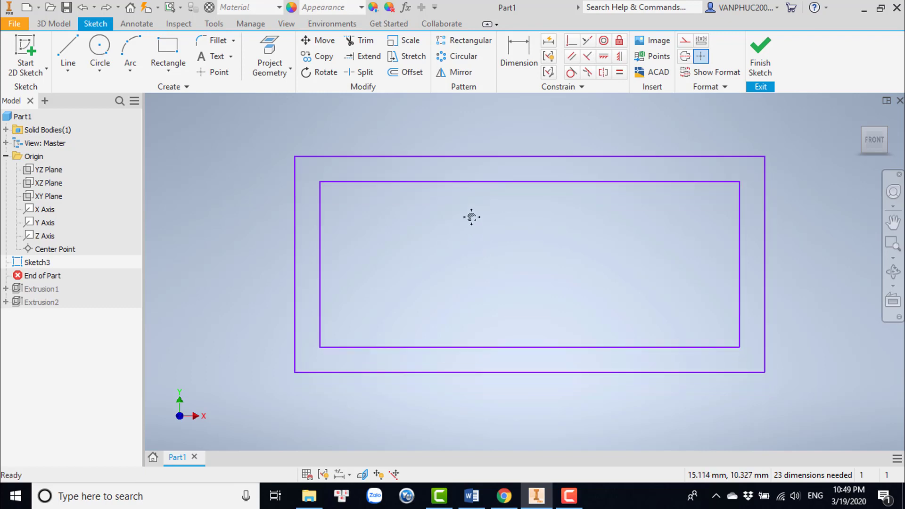